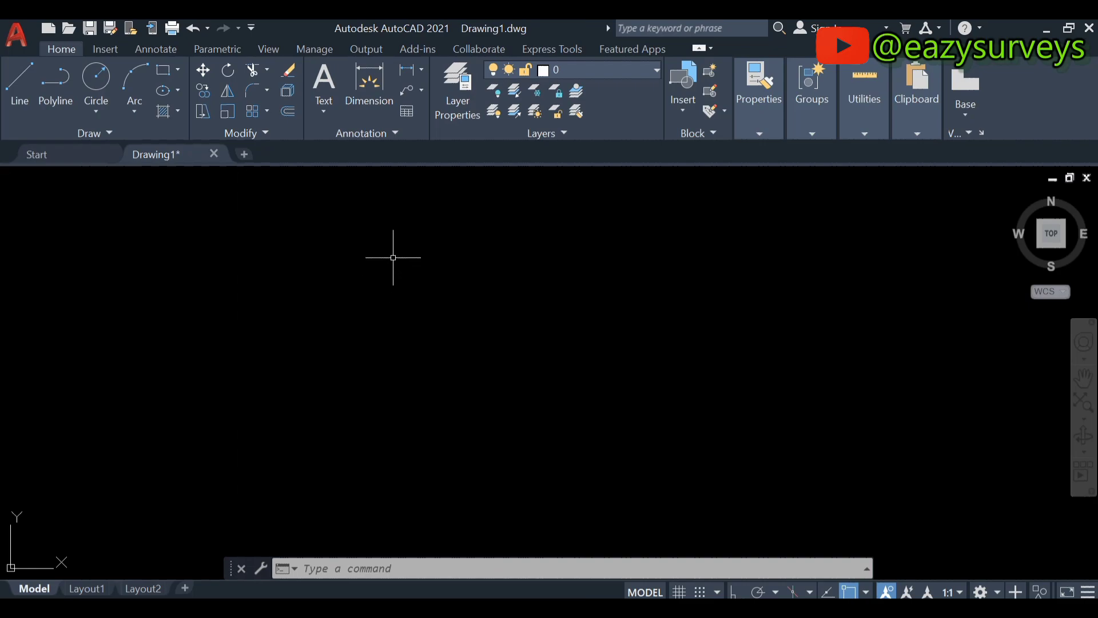
Step: Set Drawing Units to 0.00 length precision and clockwise Deg/Min/Sec angles at 0d00' precision
click(339, 572)
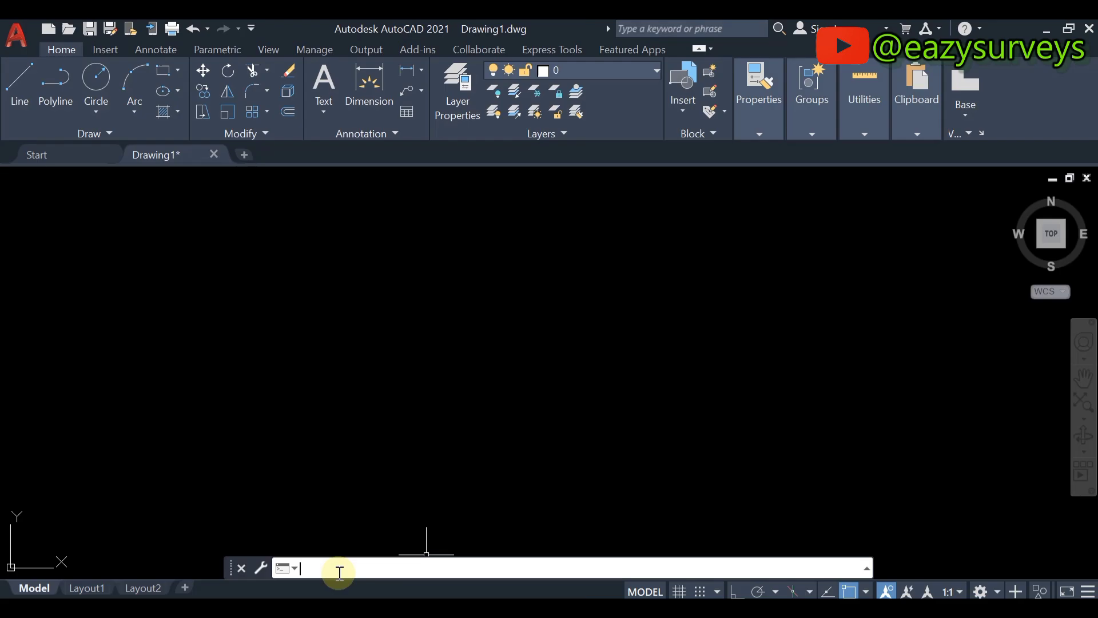
text(u)
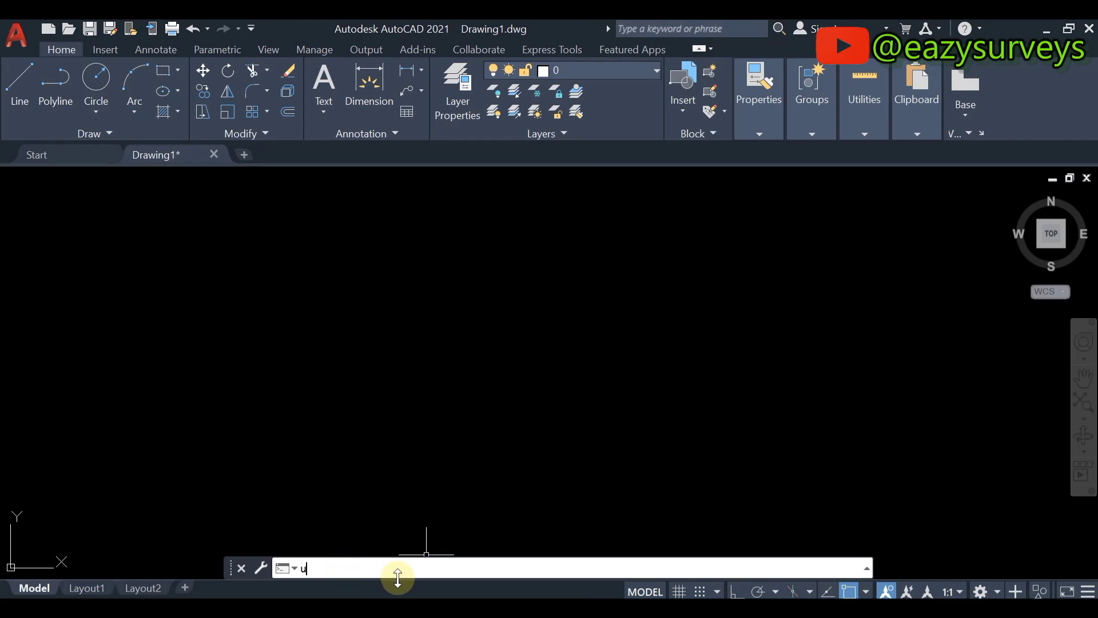
key(Return)
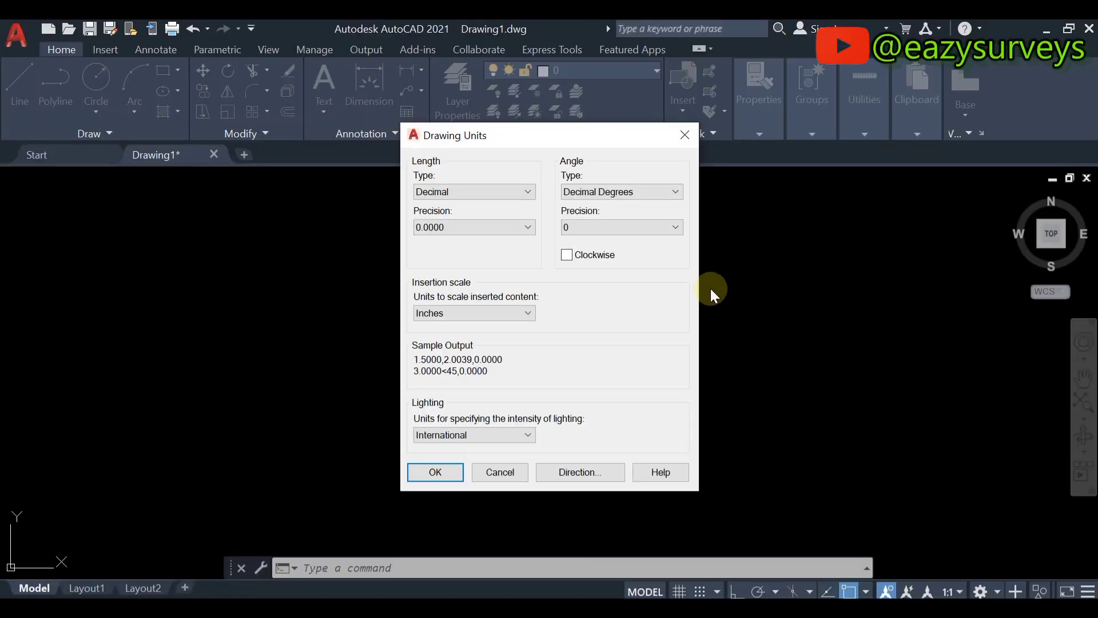
click(478, 226)
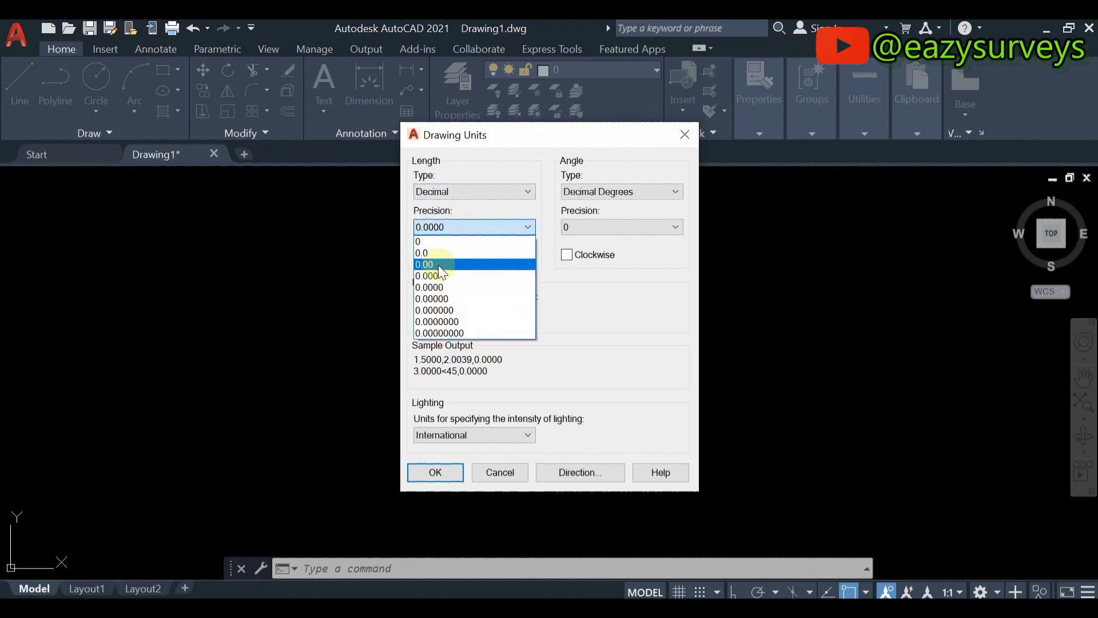
click(439, 265)
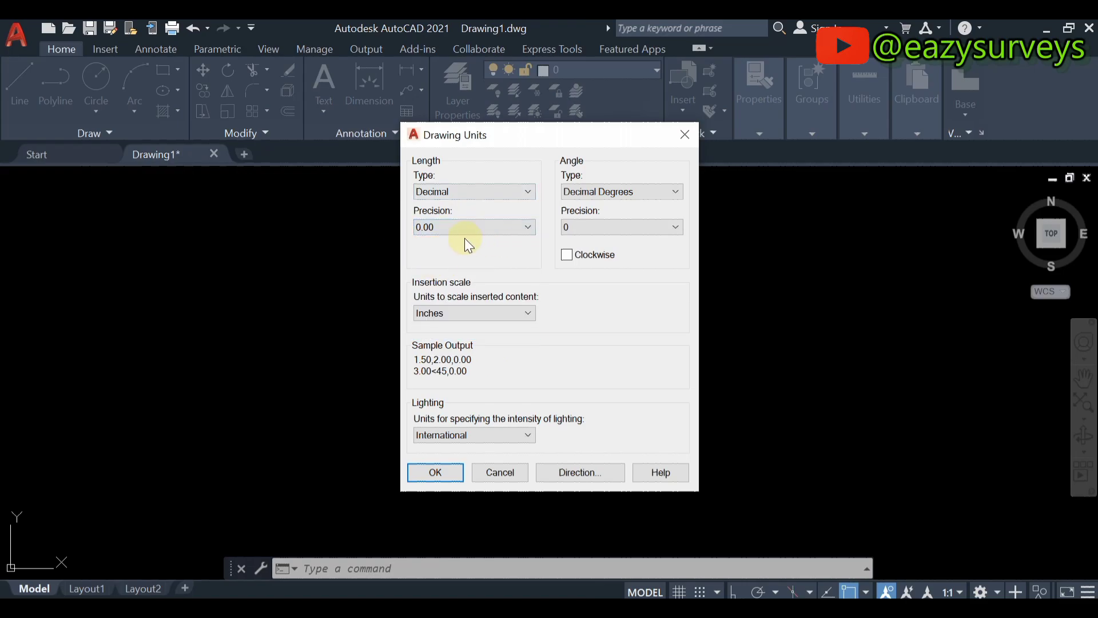
click(588, 201)
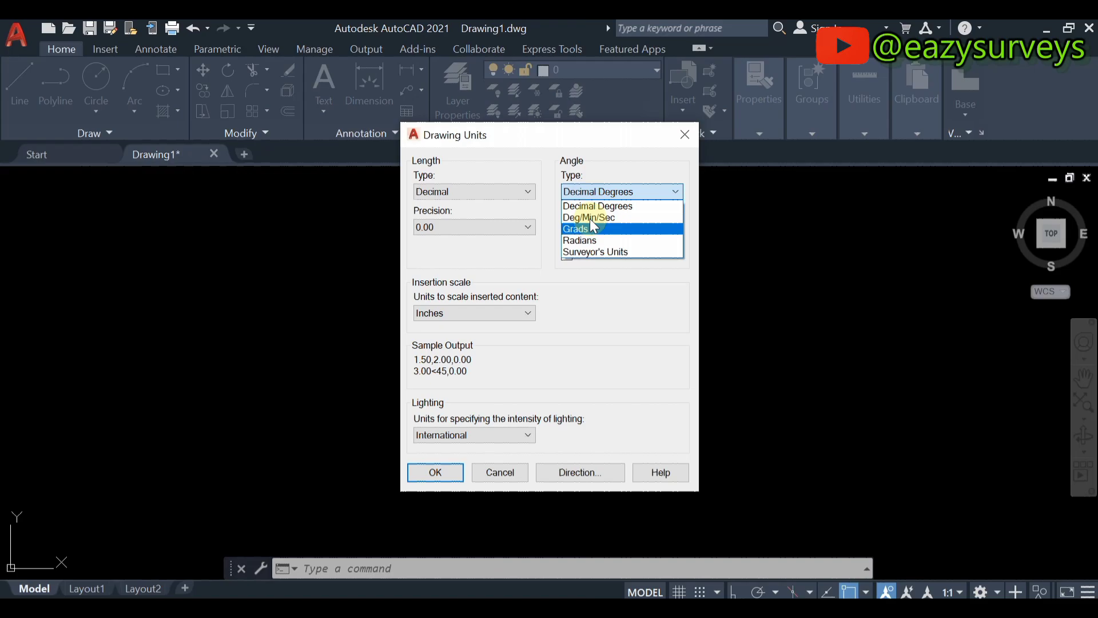
click(589, 218)
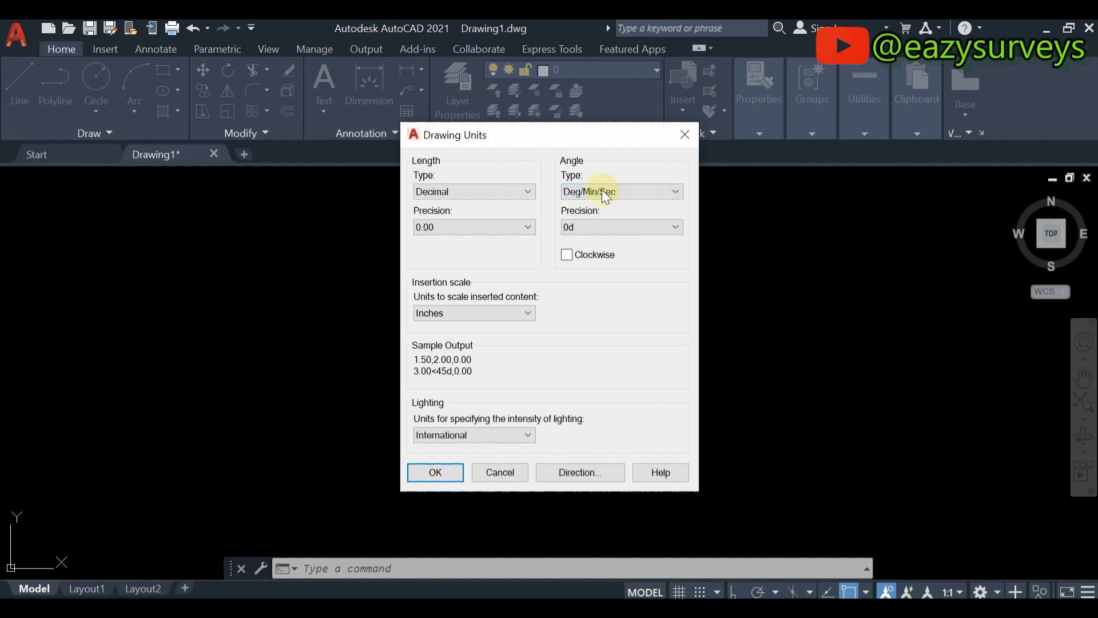
click(587, 227)
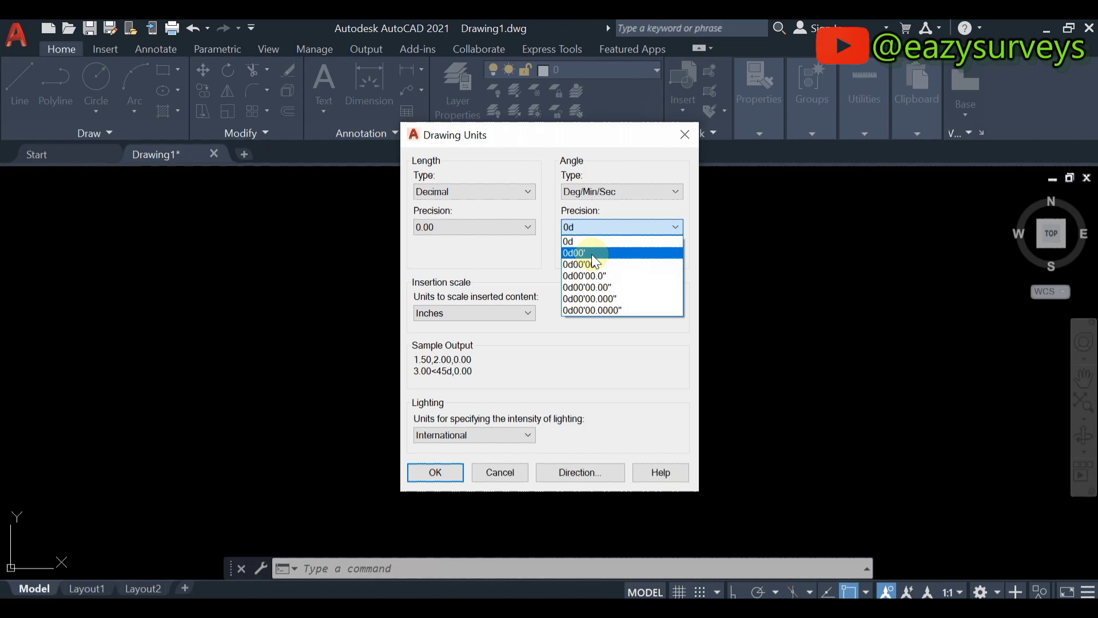
click(592, 254)
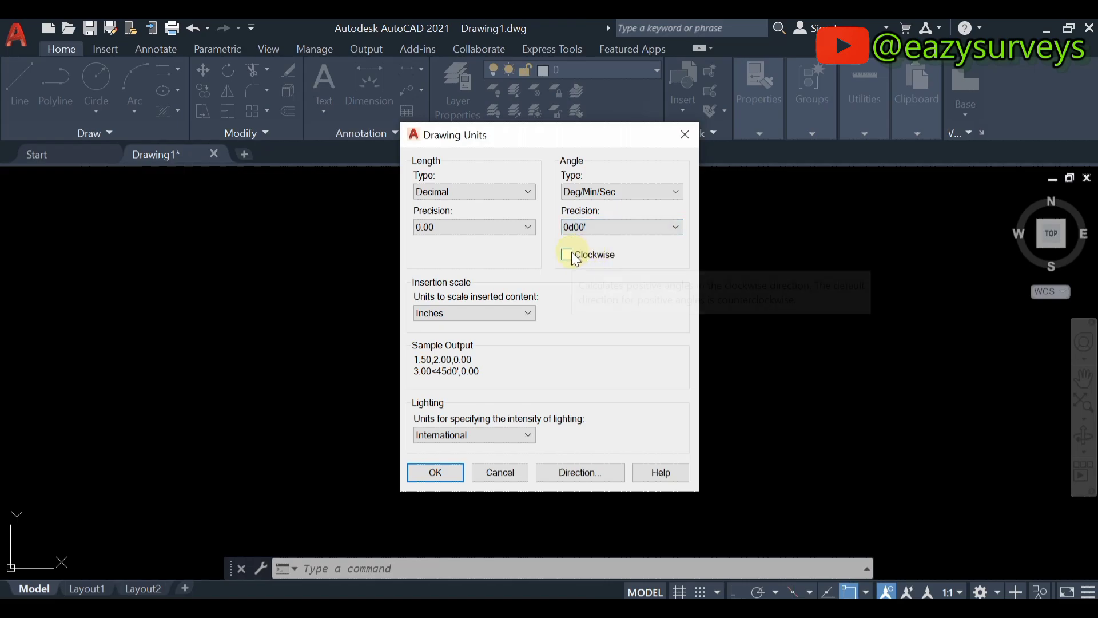
click(571, 253)
mouse_move(455, 307)
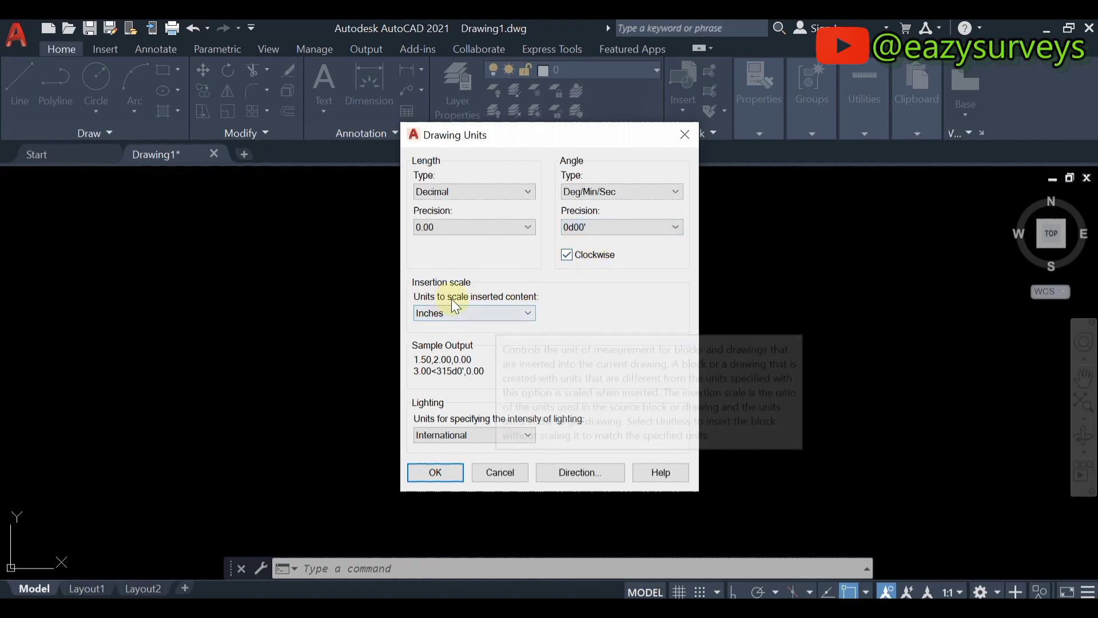
Step: Set the insertion scale to Meters and the base angle direction to North
click(464, 308)
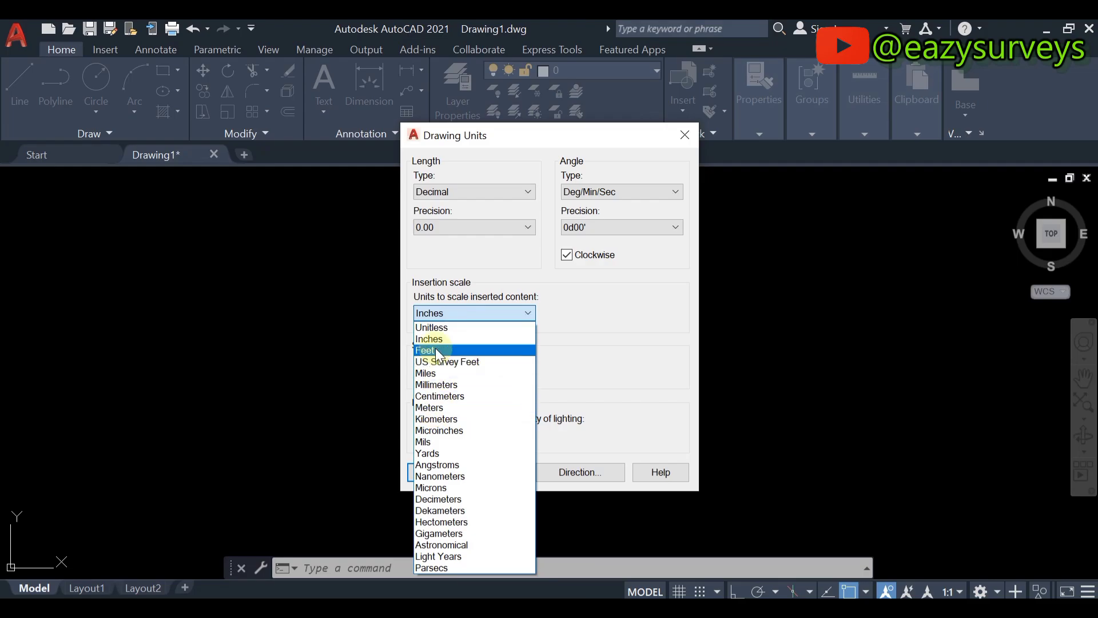
click(441, 409)
click(576, 473)
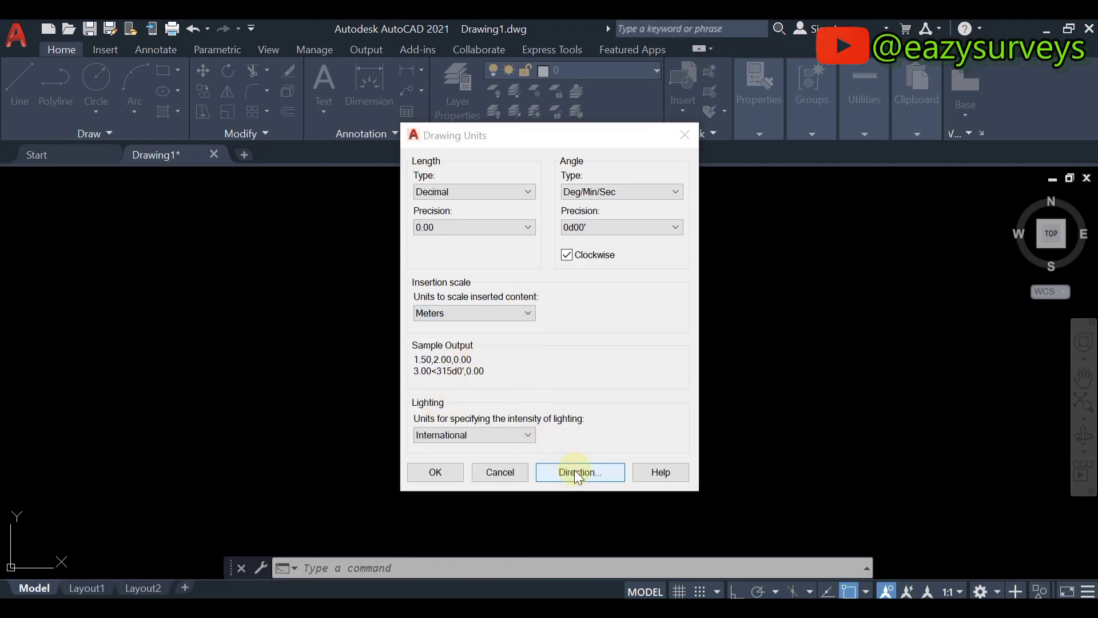
click(467, 272)
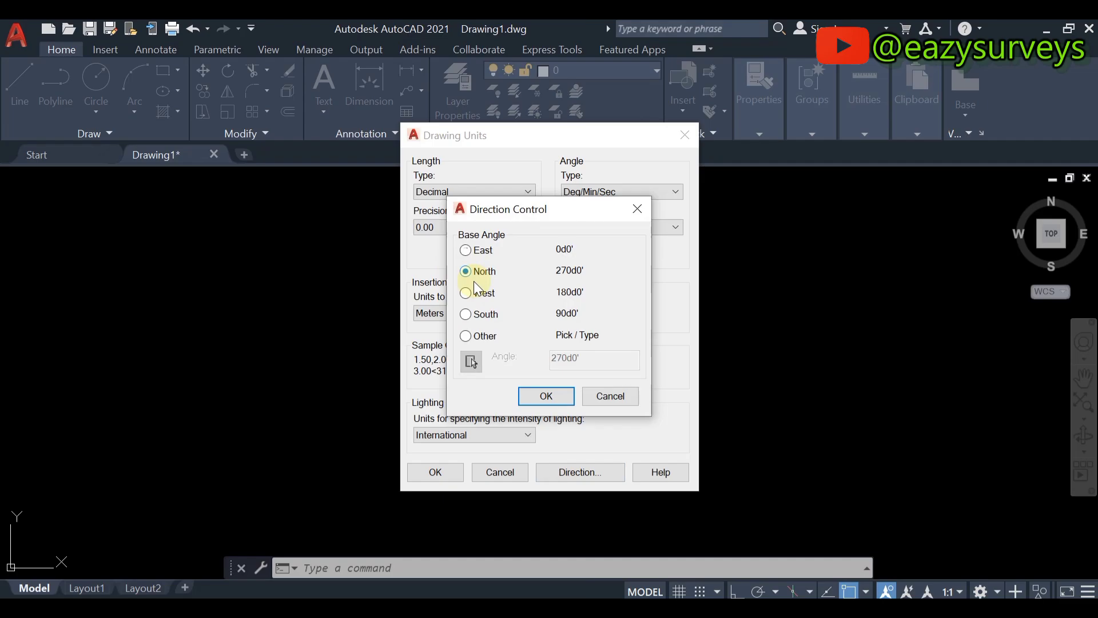
click(546, 397)
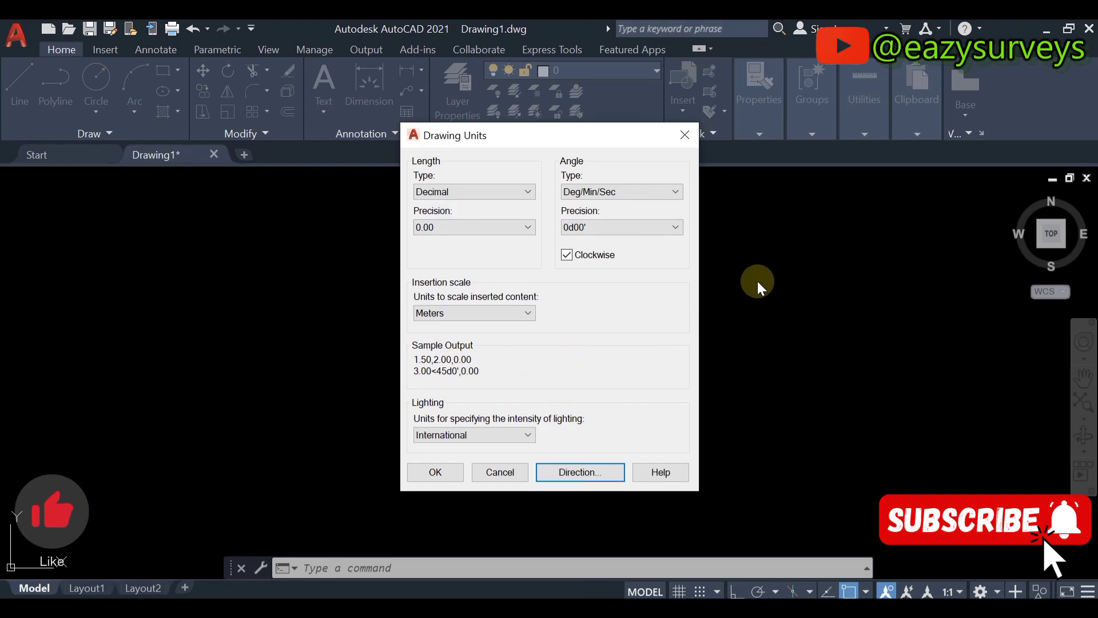
Step: Apply the new units, then draw a closed four-corner polyline parcel outline
click(438, 471)
click(56, 83)
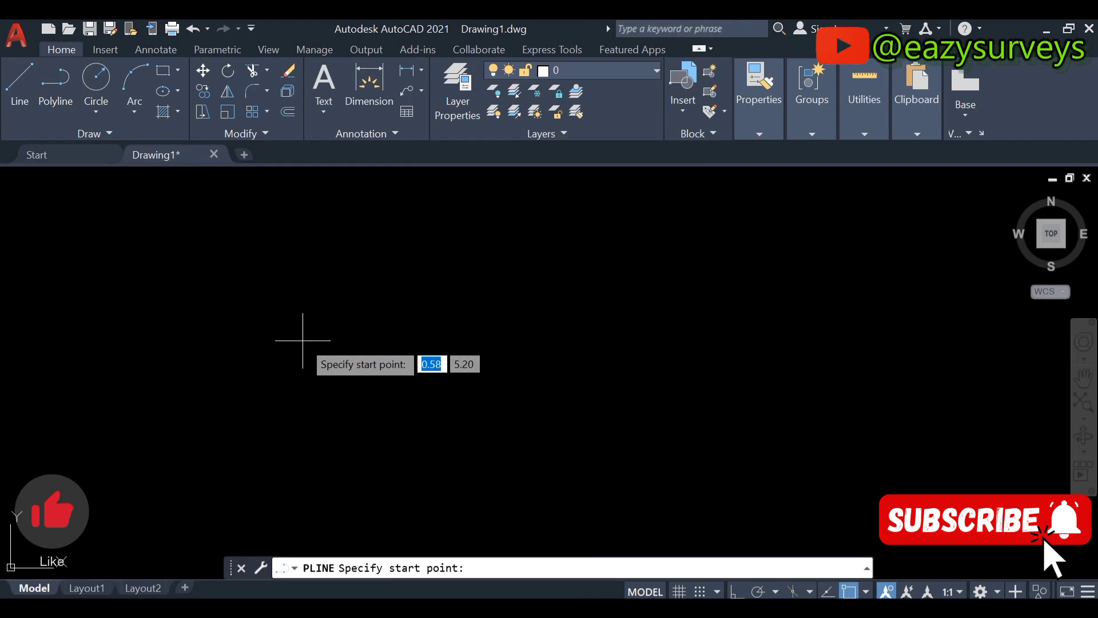
click(302, 341)
click(780, 228)
click(813, 419)
click(370, 479)
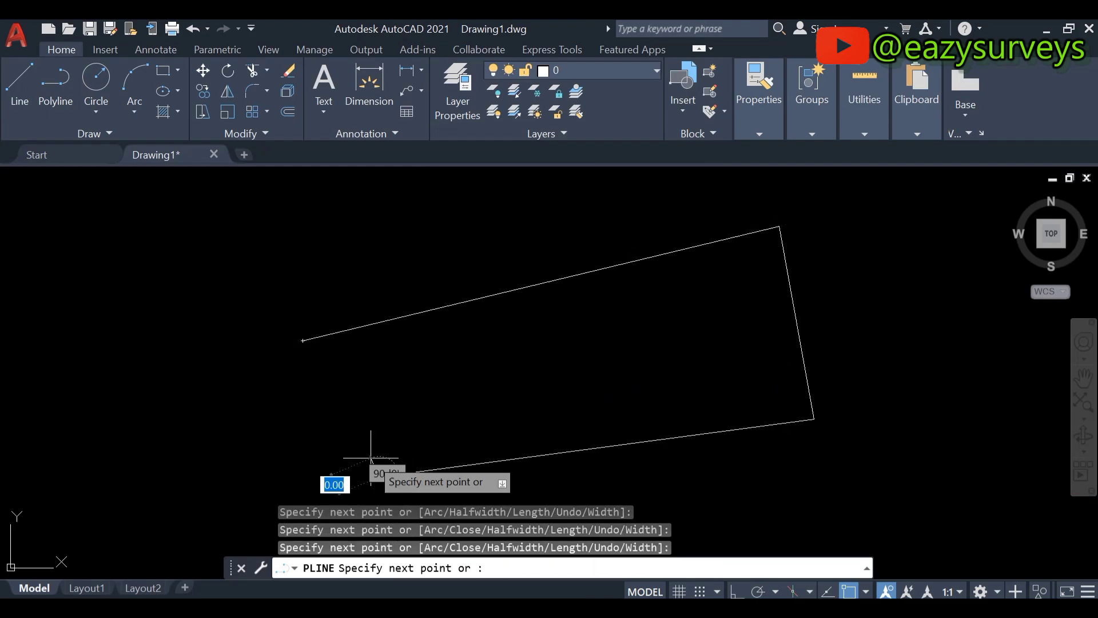
click(314, 338)
key(Return)
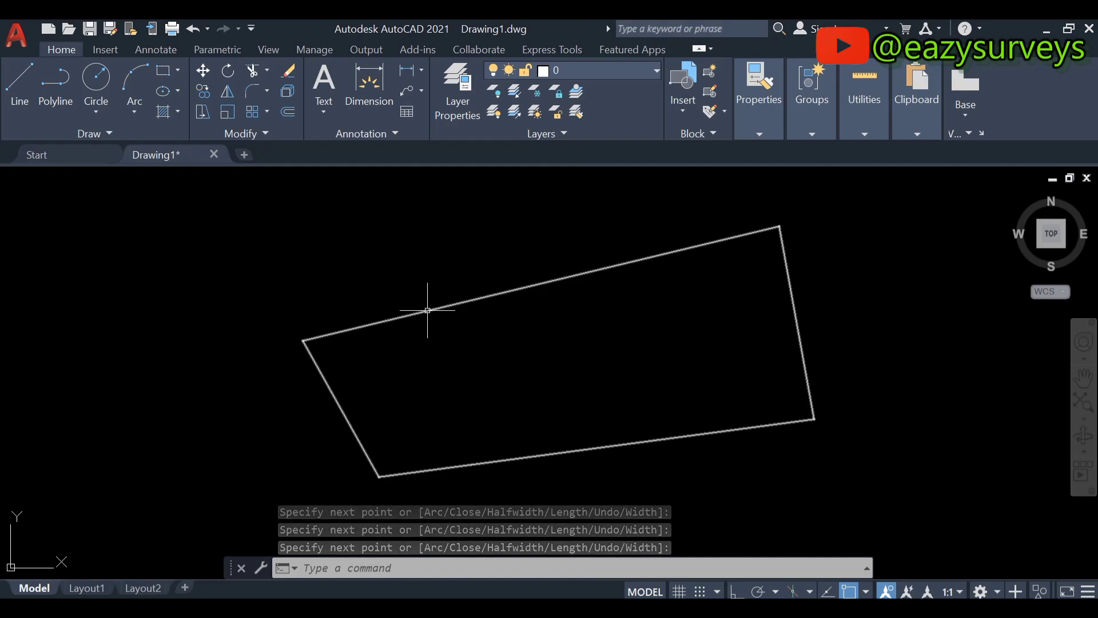
Step: Measure the parcel's top edge with the Distance tool, corner to corner
click(866, 118)
click(869, 190)
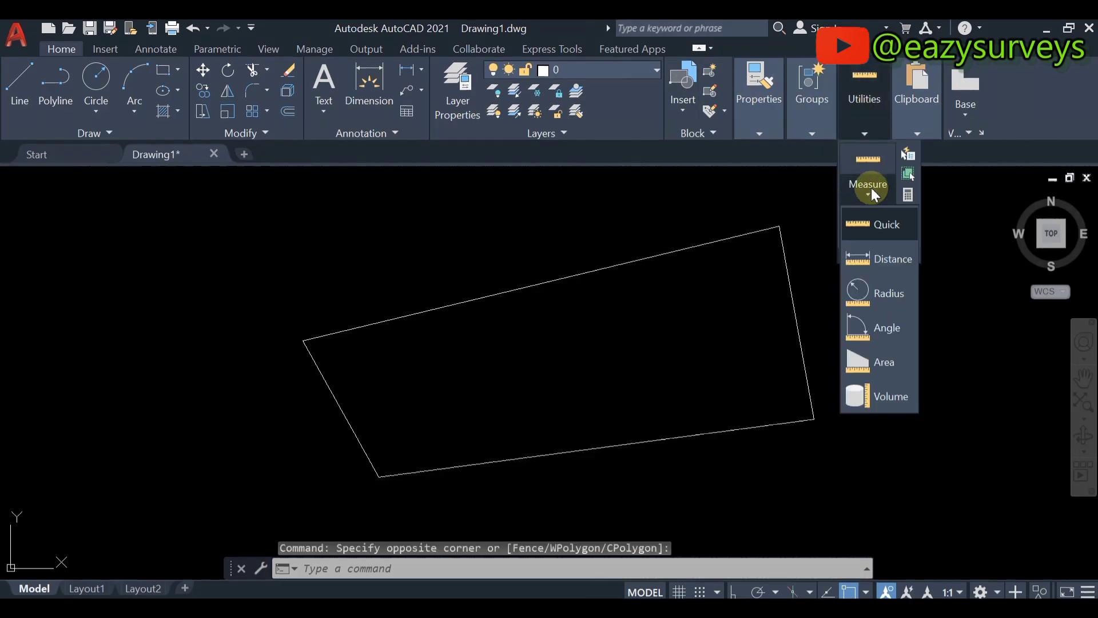
click(878, 259)
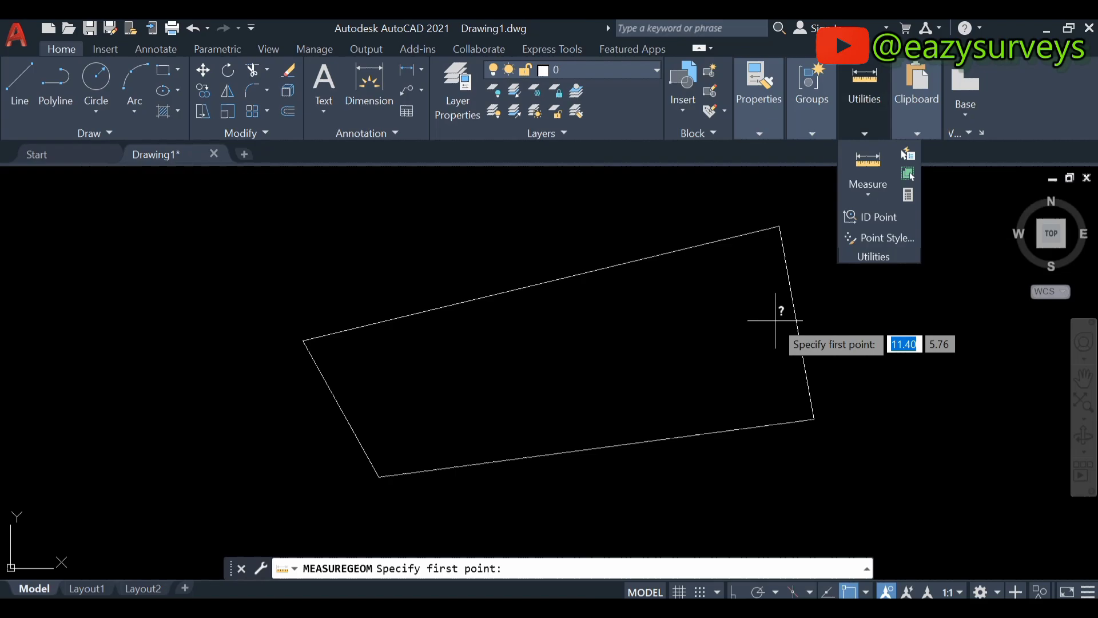
click(303, 339)
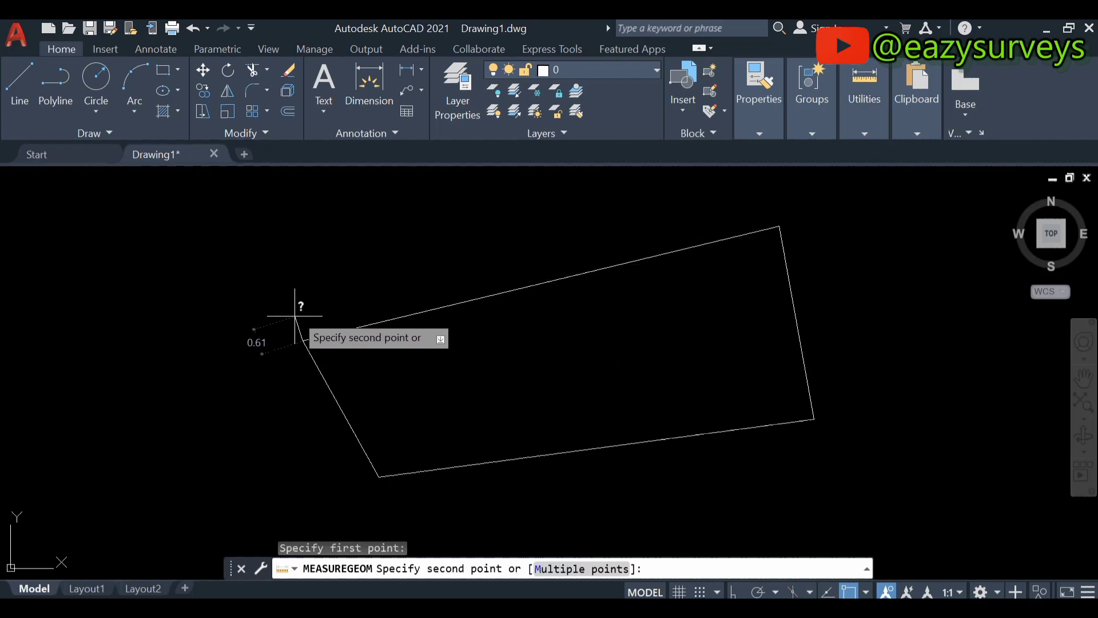
click(780, 228)
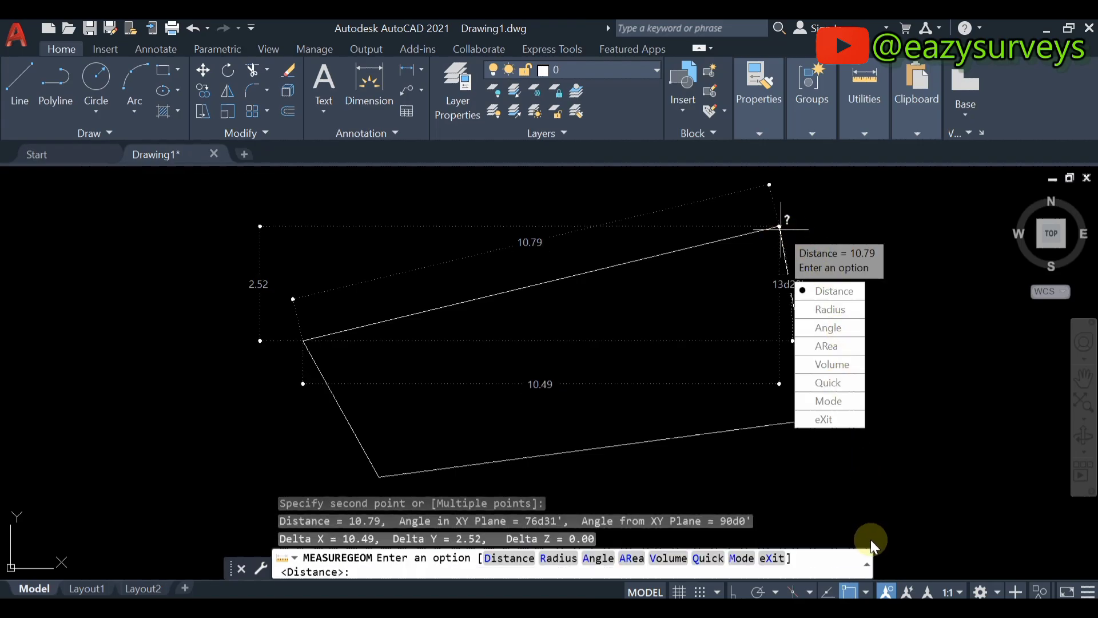
Step: Copy the 'Distance = 10.79, Angle in XY Plane = 76d31'' result from the command history
click(867, 564)
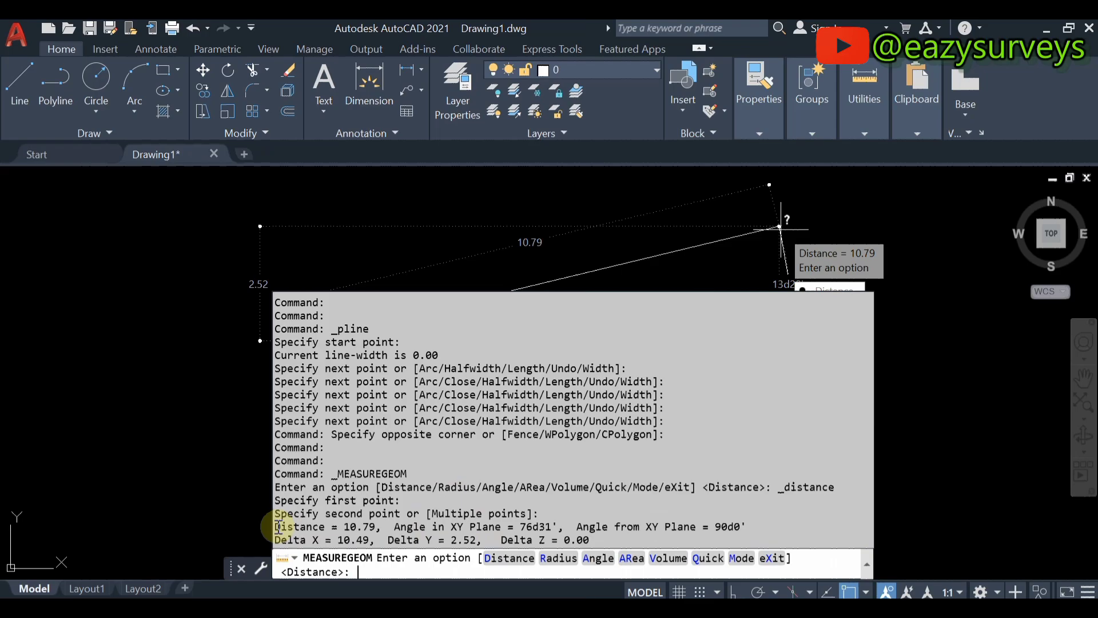
drag(276, 527, 561, 526)
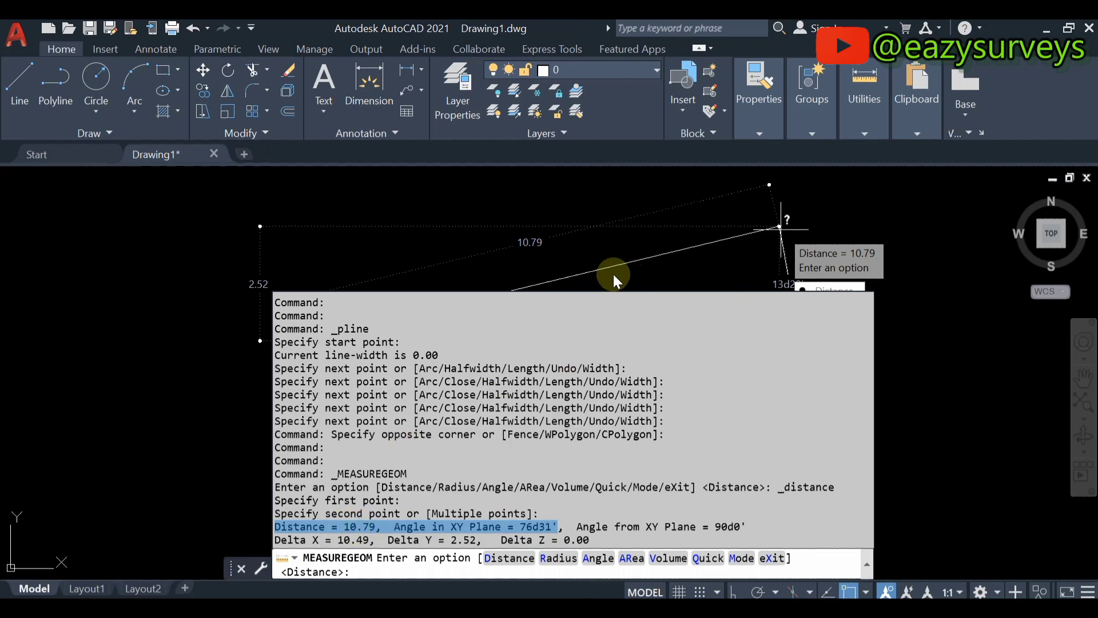
right_click(469, 523)
click(527, 412)
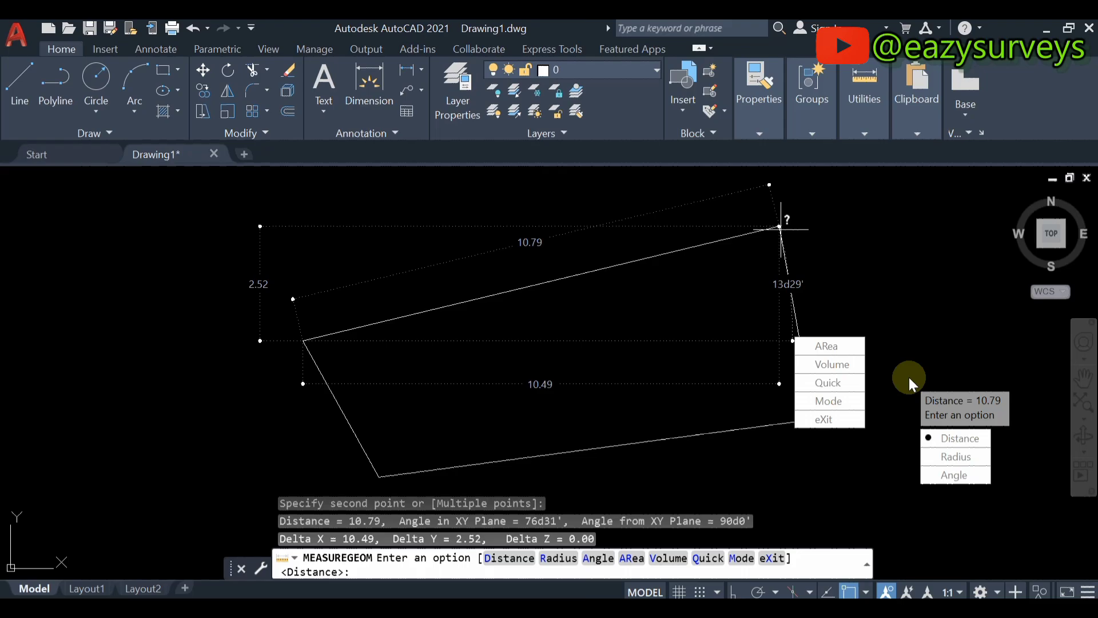
Step: Paste the measurement as text near the top edge and delete its 'Distance =' prefix
key(Escape)
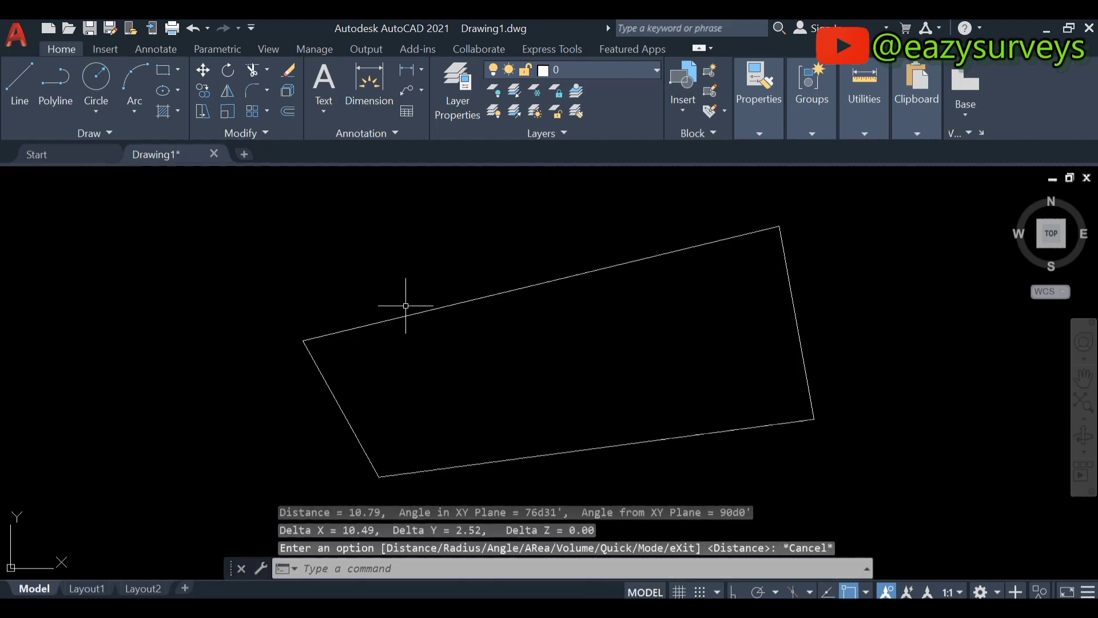
key(ctrl+v)
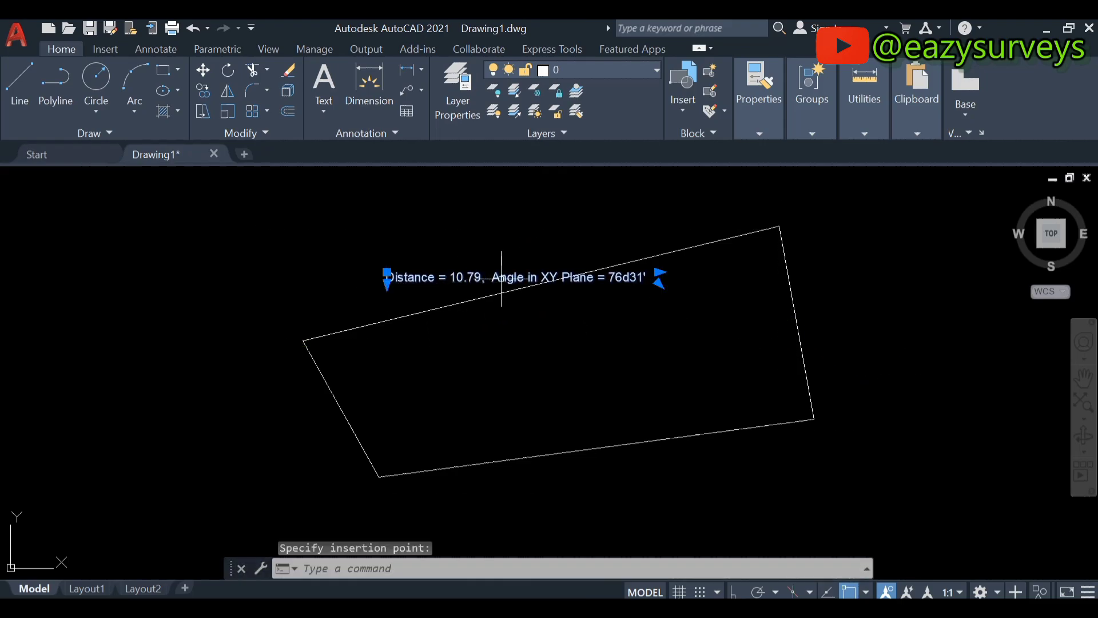
scroll(509, 277, up, 2)
double_click(508, 277)
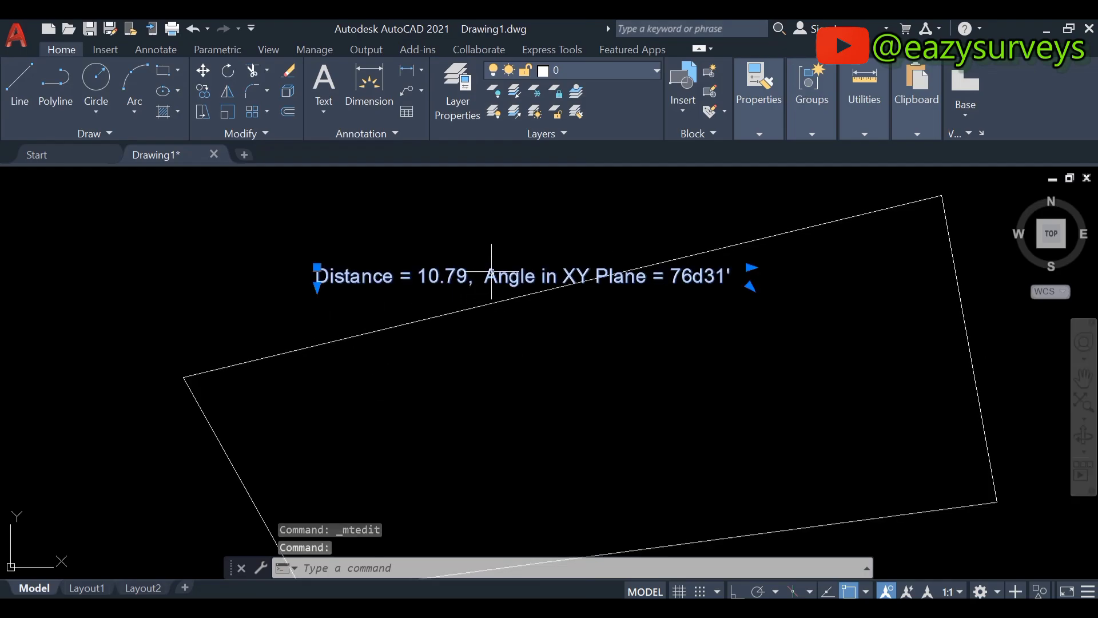
click(466, 278)
click(421, 278)
drag(422, 278, 309, 277)
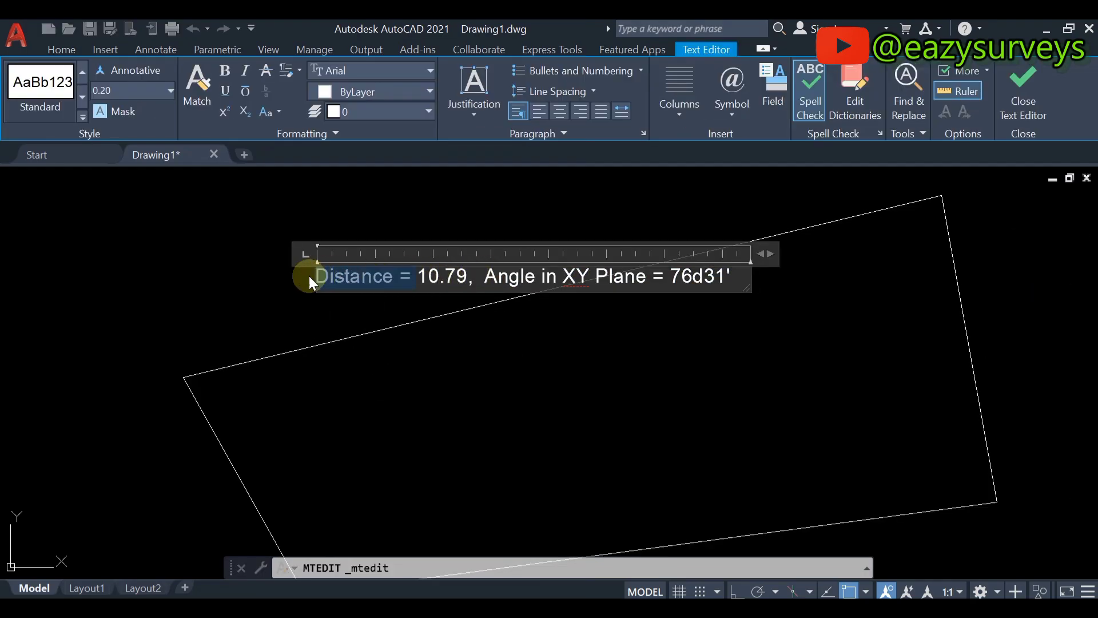
key(Delete)
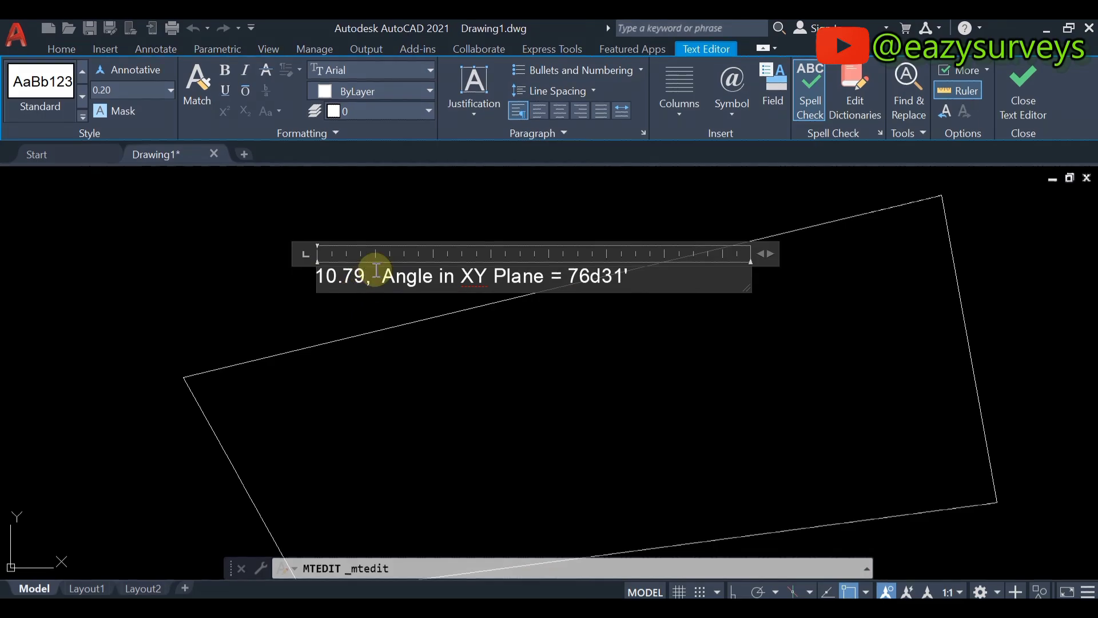
Step: Edit the text into '10.79m' and a separate 76°31' line with a degree symbol
text(m)
key(Delete)
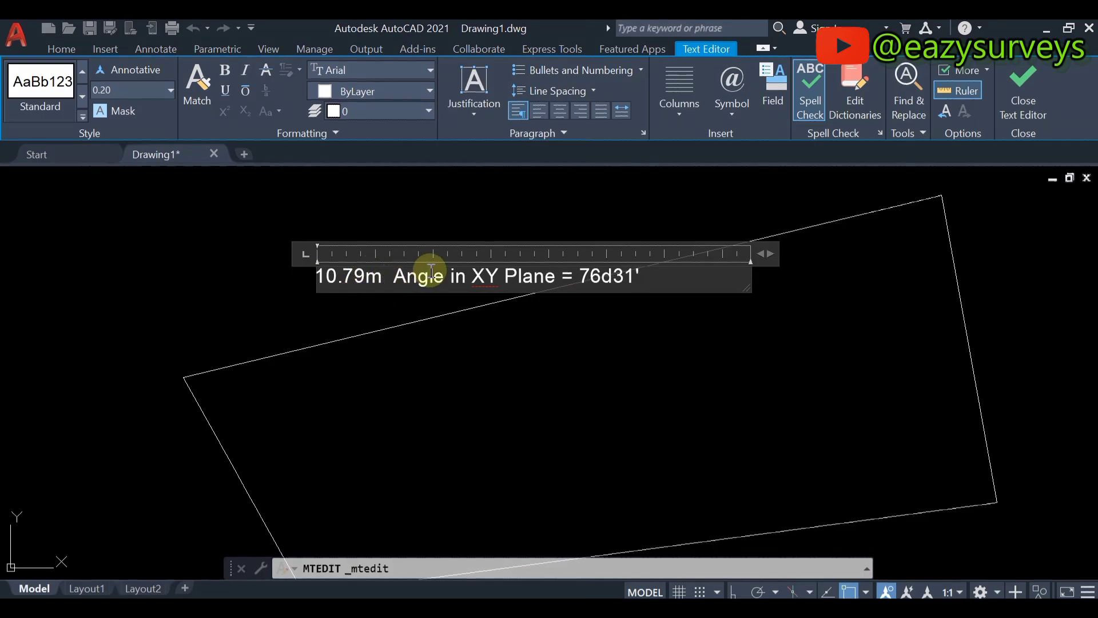
key(Return)
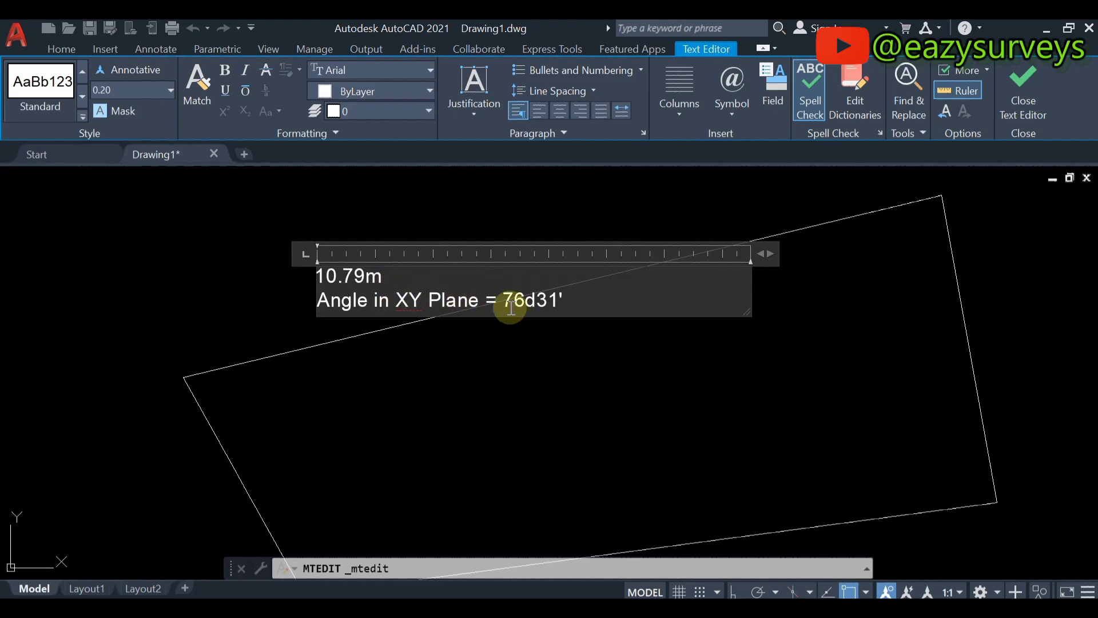
drag(503, 300, 315, 309)
key(Delete)
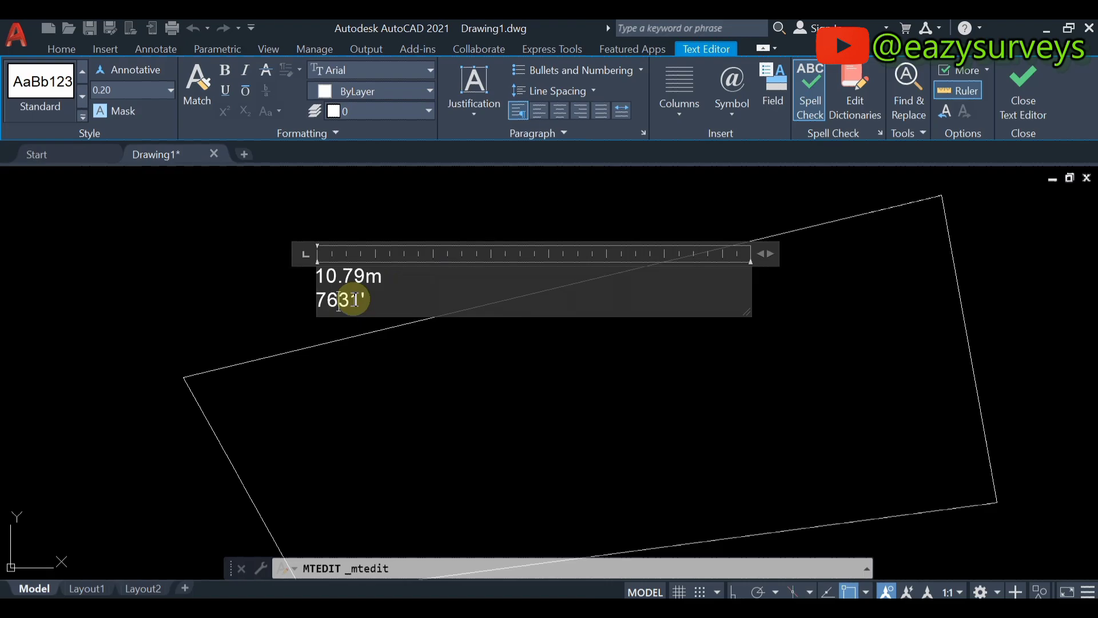
click(731, 100)
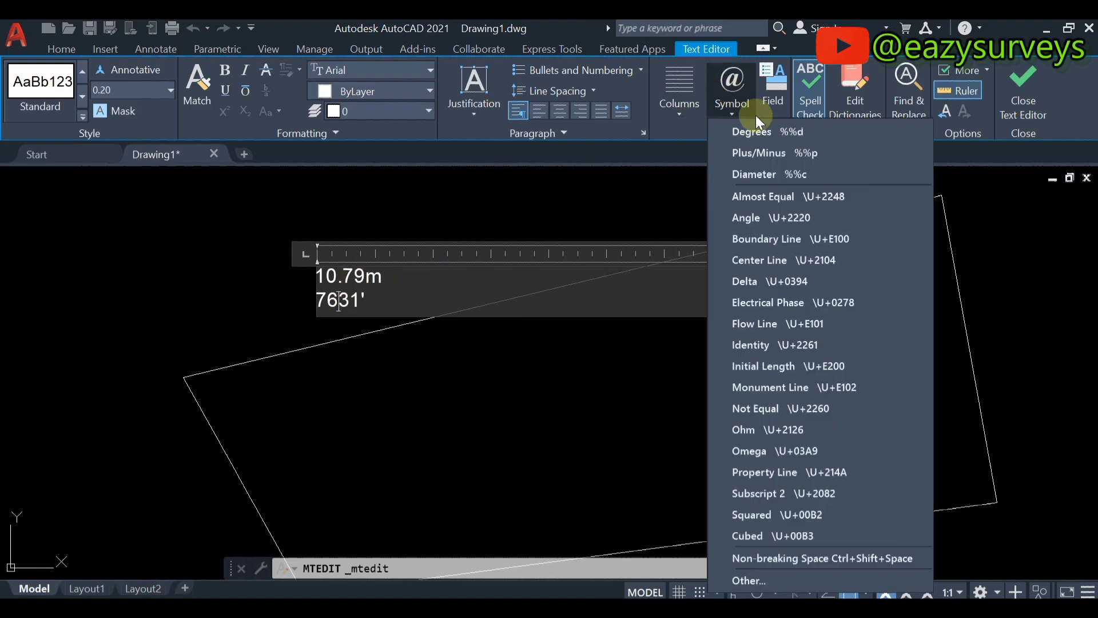
click(764, 132)
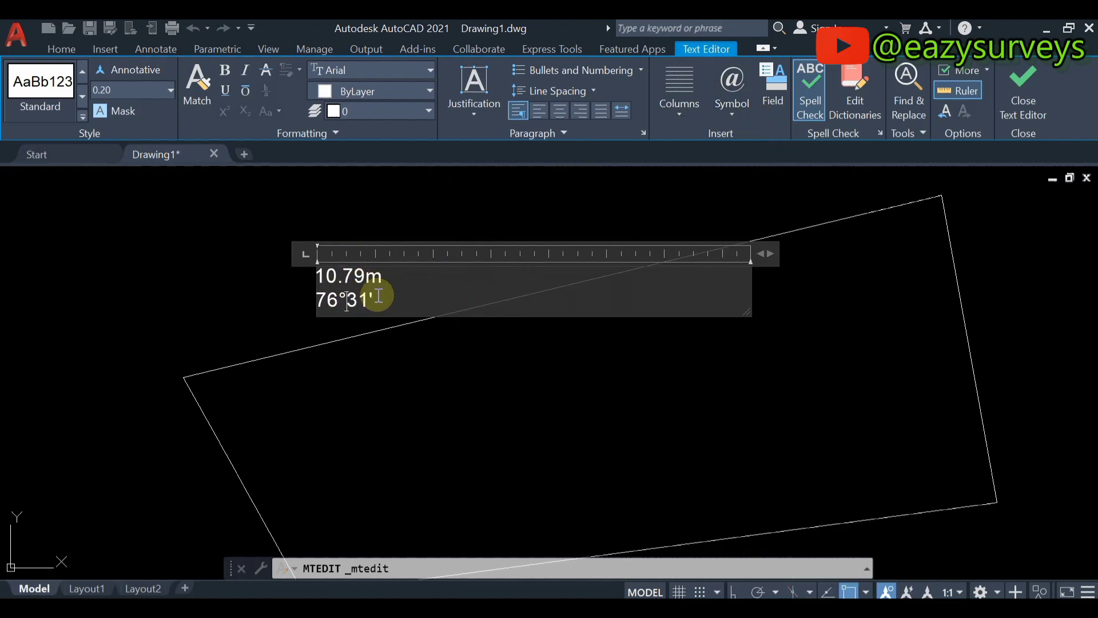
Step: Move the 76°31' line above 10.79m, narrow the text box, and finish editing
drag(377, 297, 316, 298)
right_click(336, 298)
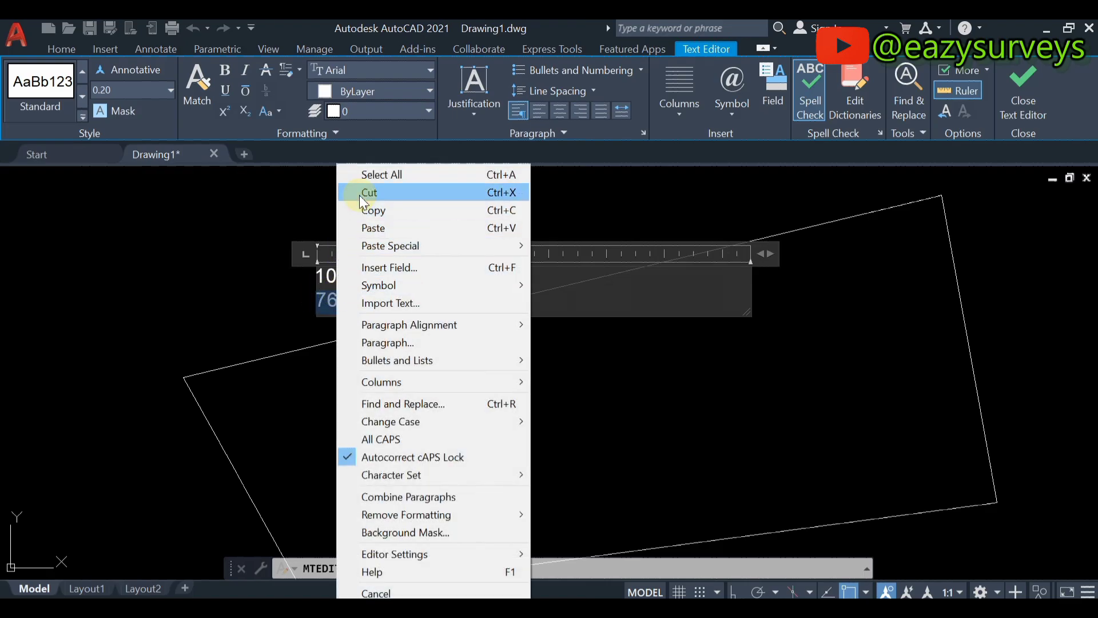
click(361, 193)
click(319, 278)
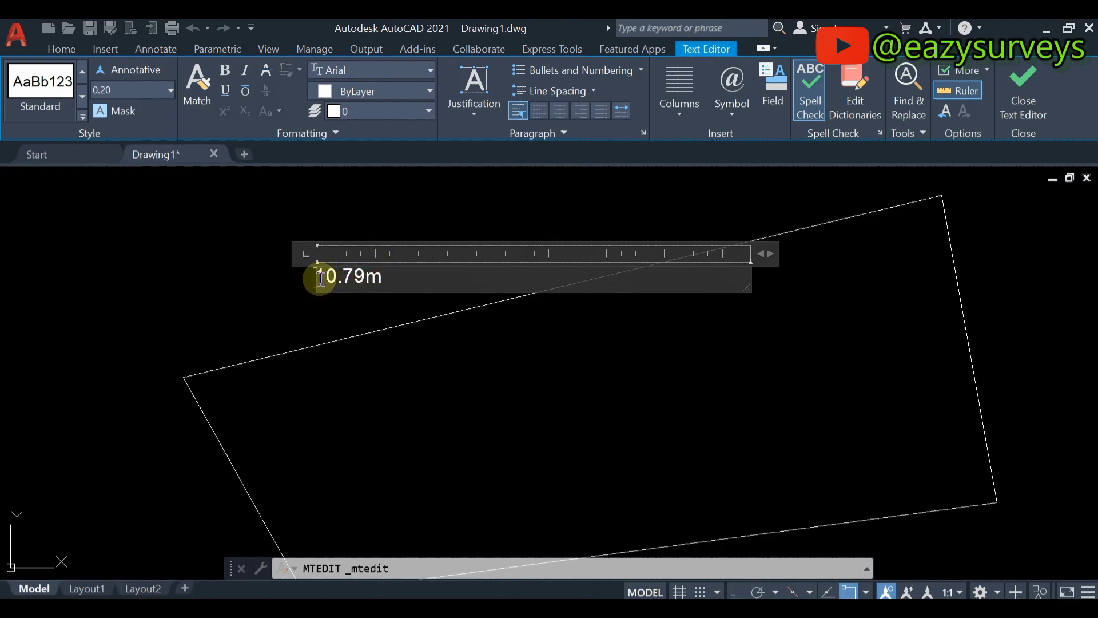
key(ctrl+v)
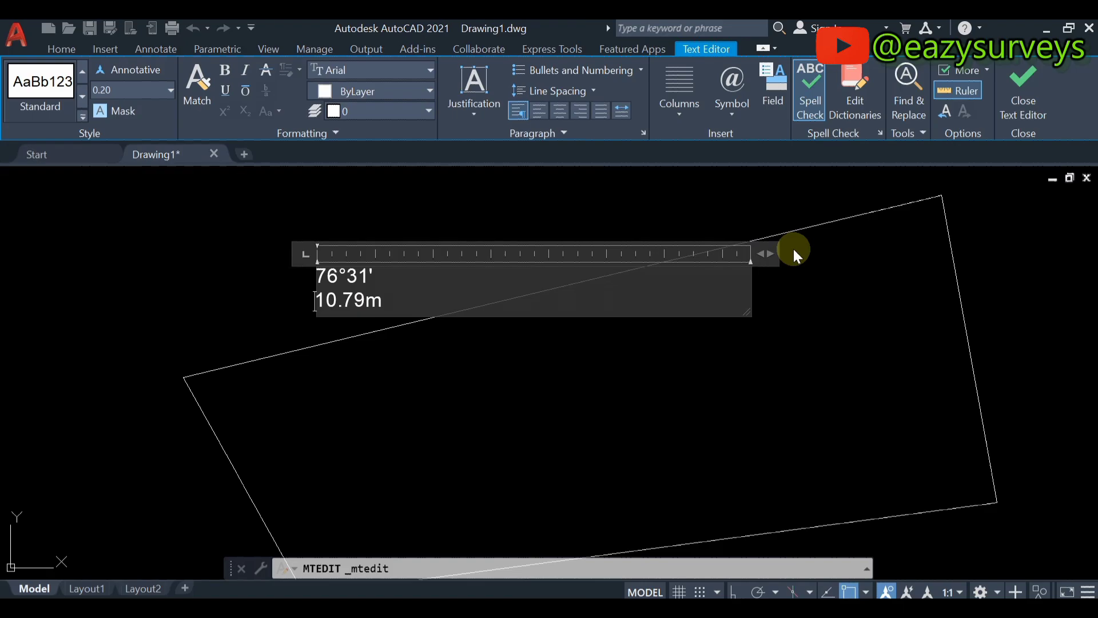
drag(776, 251, 426, 254)
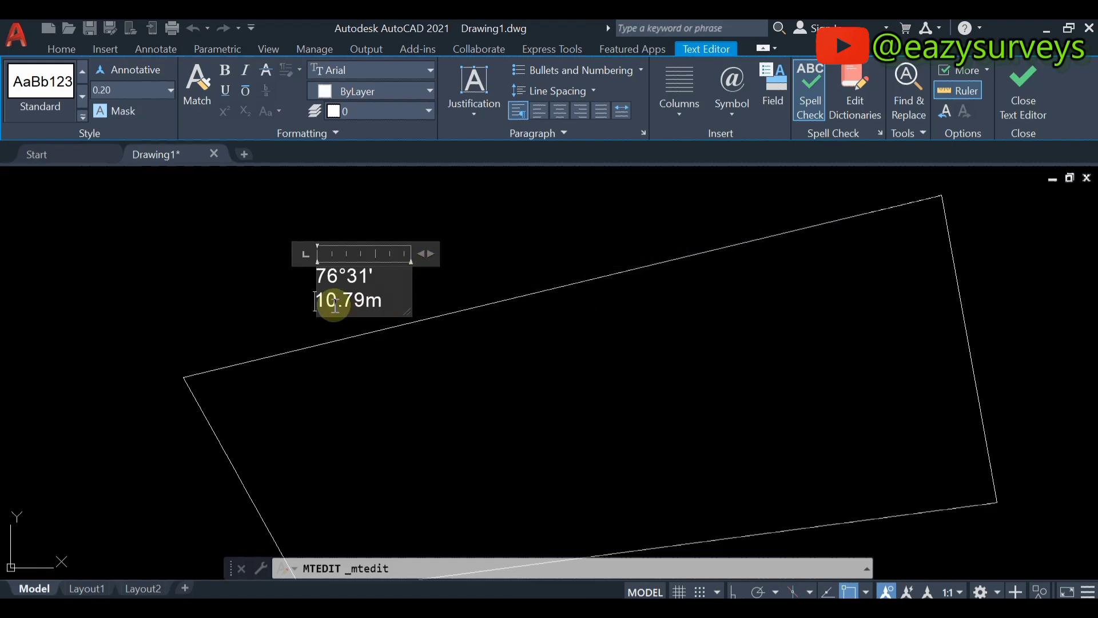
click(448, 355)
click(364, 302)
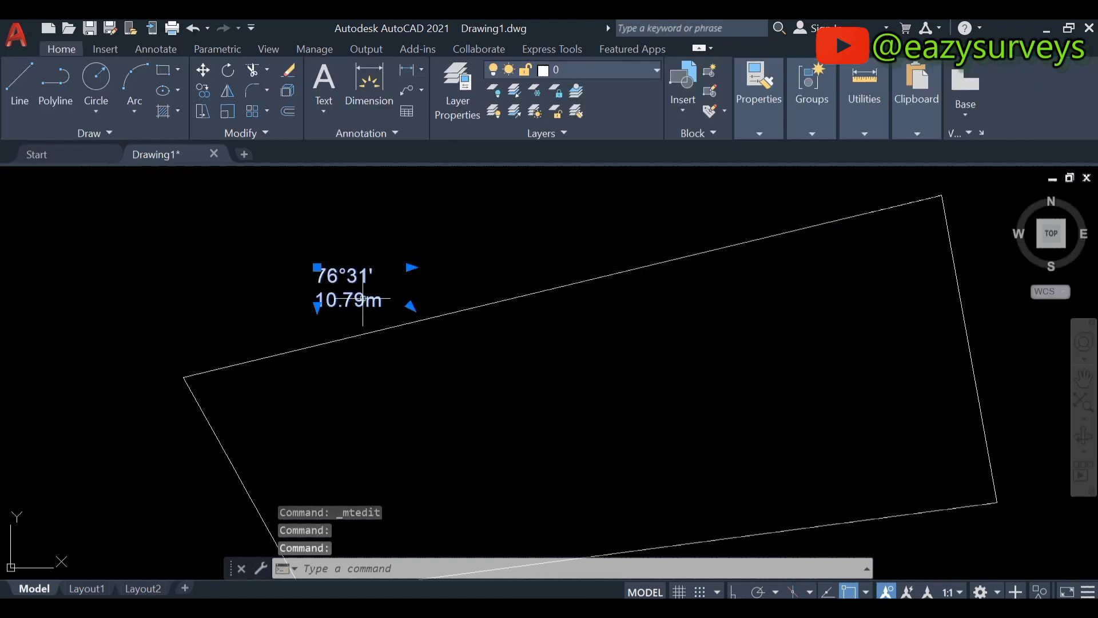
mouse_move(364, 303)
mouse_down()
mouse_move(493, 295)
mouse_move(538, 307)
mouse_up()
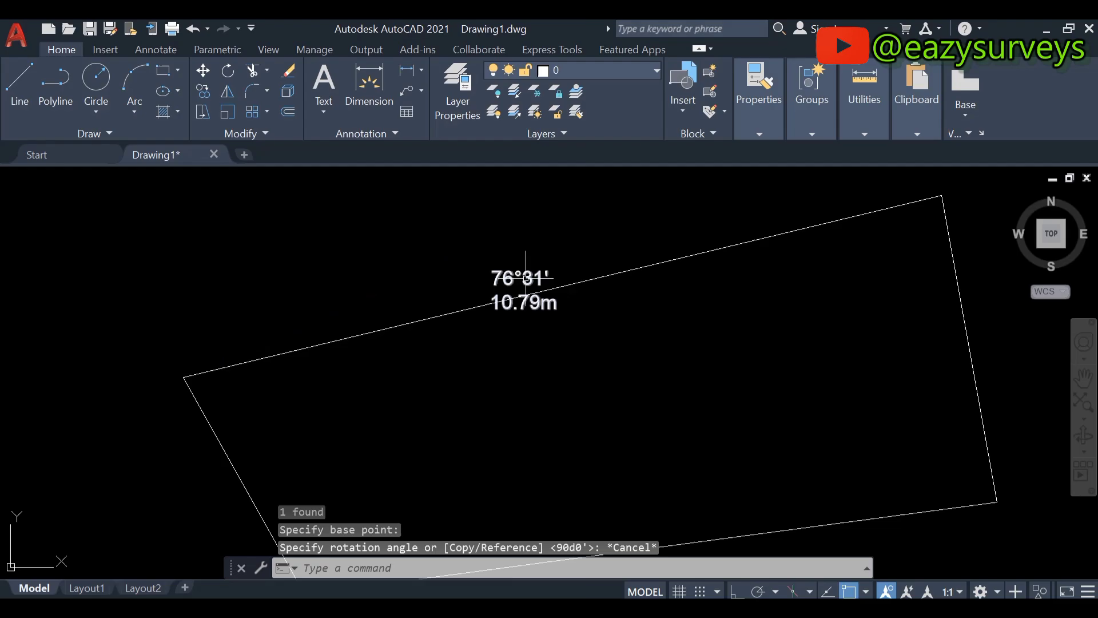
right_click(528, 273)
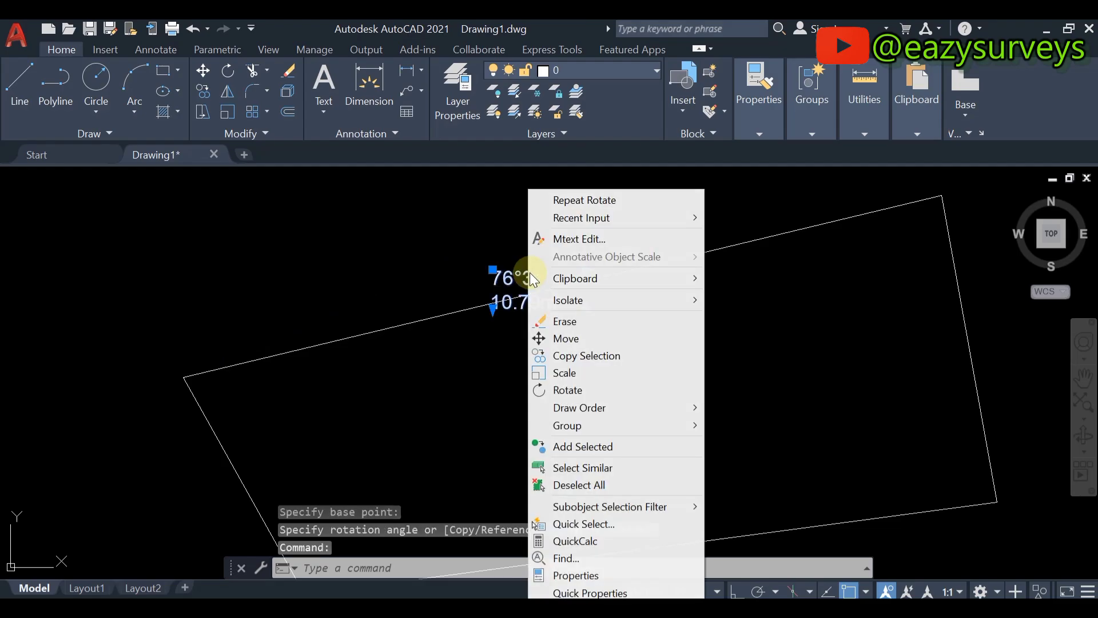
click(570, 383)
click(531, 309)
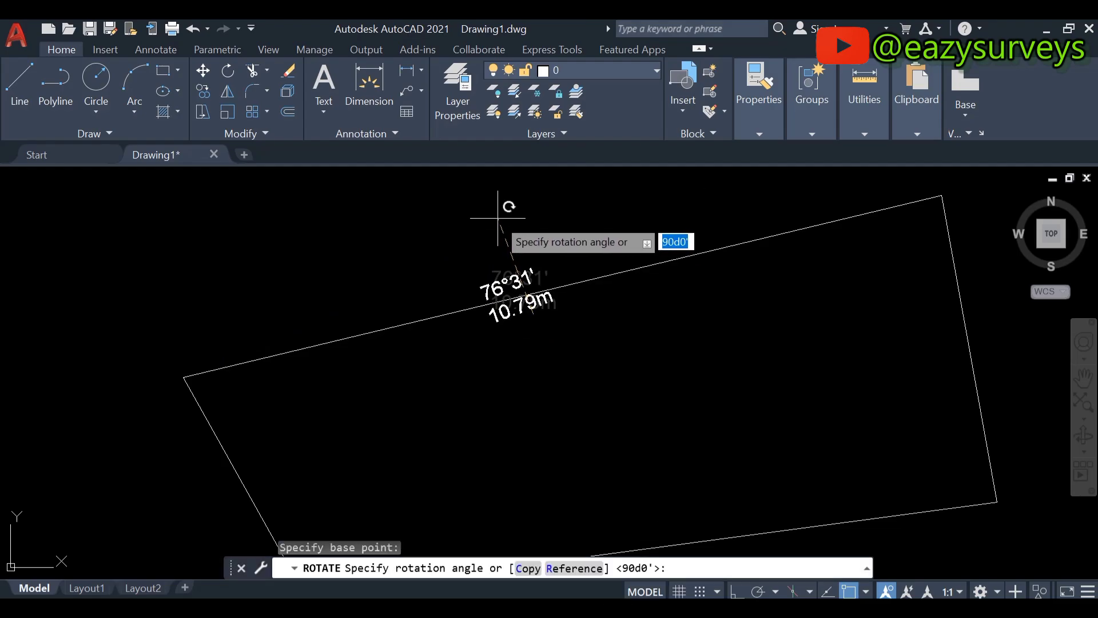
key(Escape)
click(523, 252)
key(Escape)
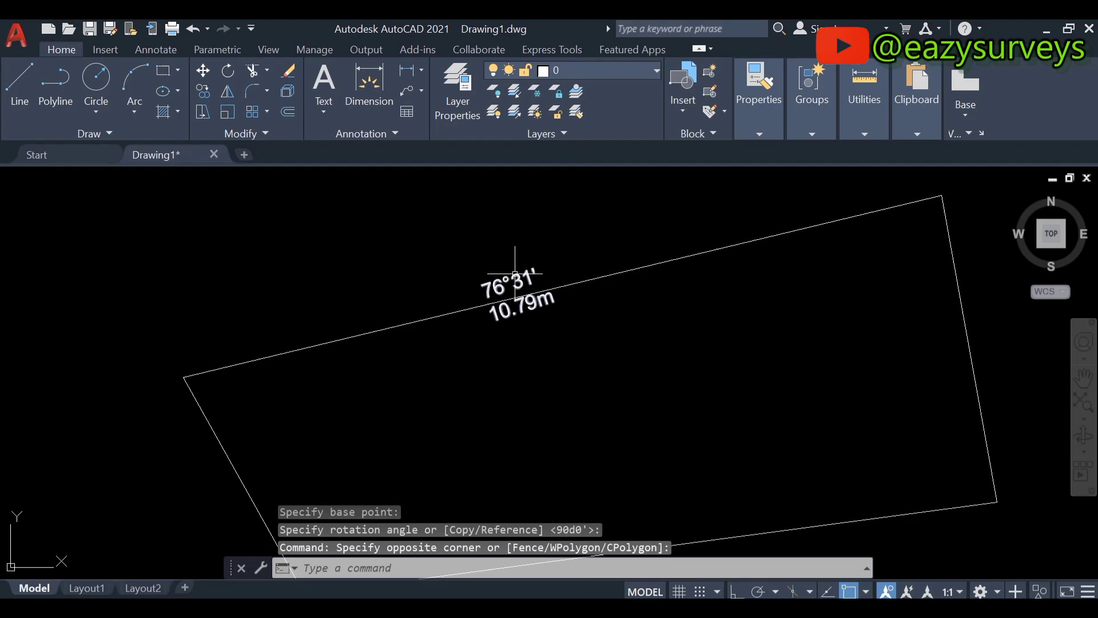
text(UN)
key(Return)
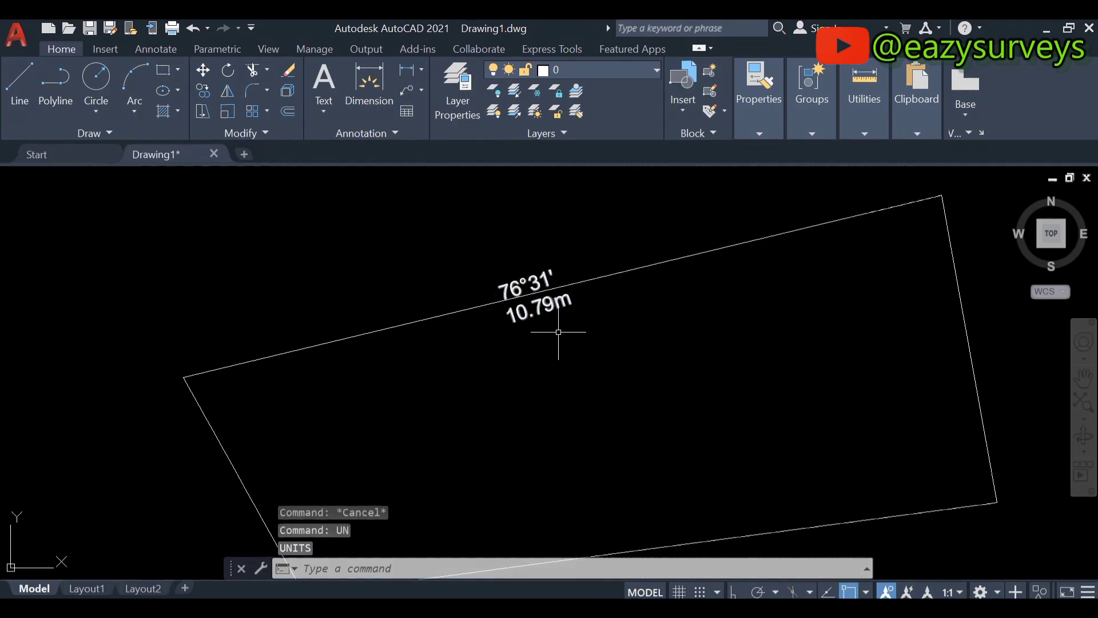
Step: Raise the angle precision to 0d00'00" (seconds) in Drawing Units and apply it
text(UN)
key(Return)
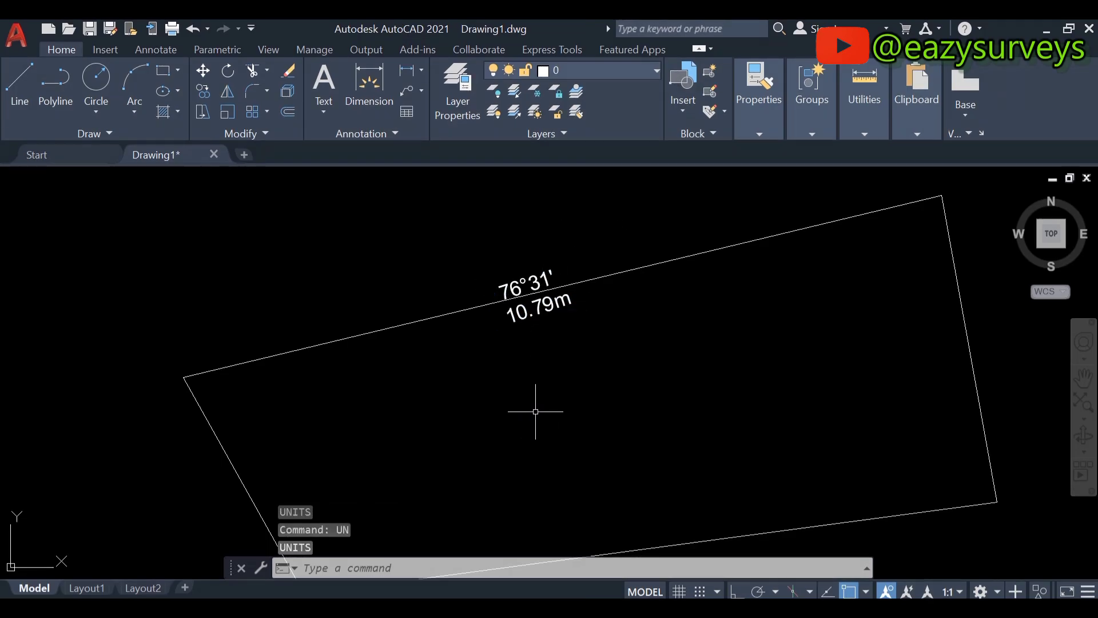
text(U)
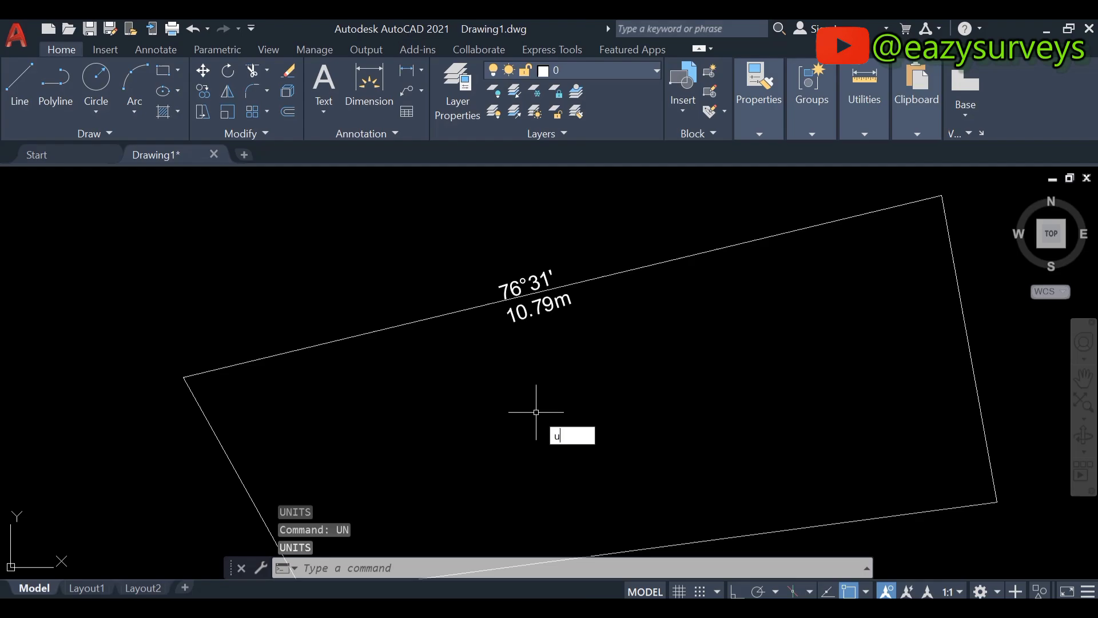
text(N)
key(Return)
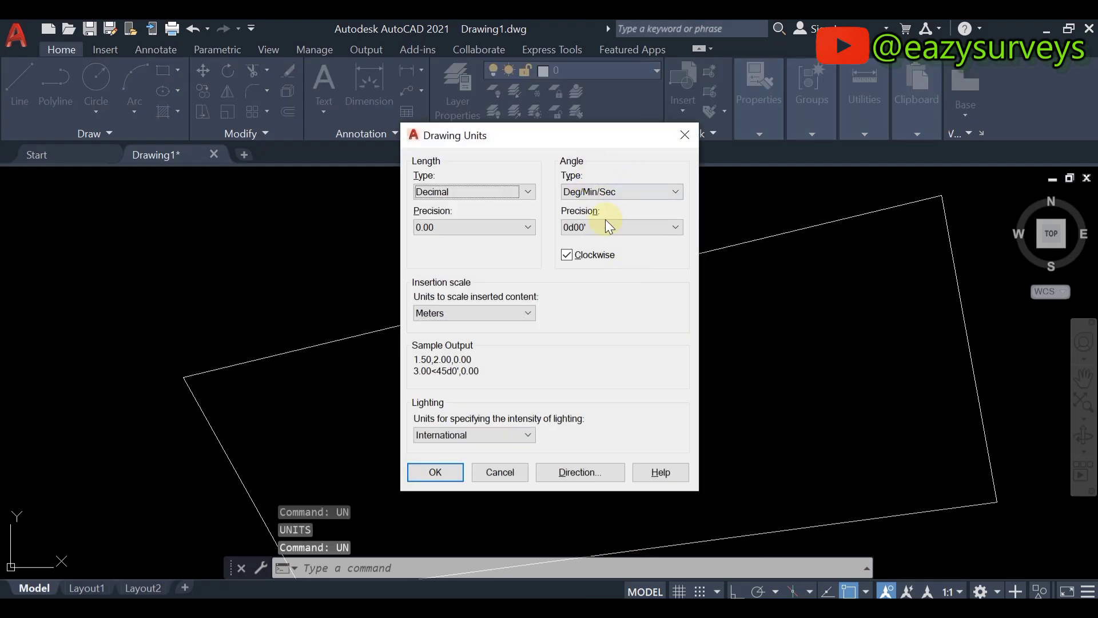
click(607, 229)
click(593, 265)
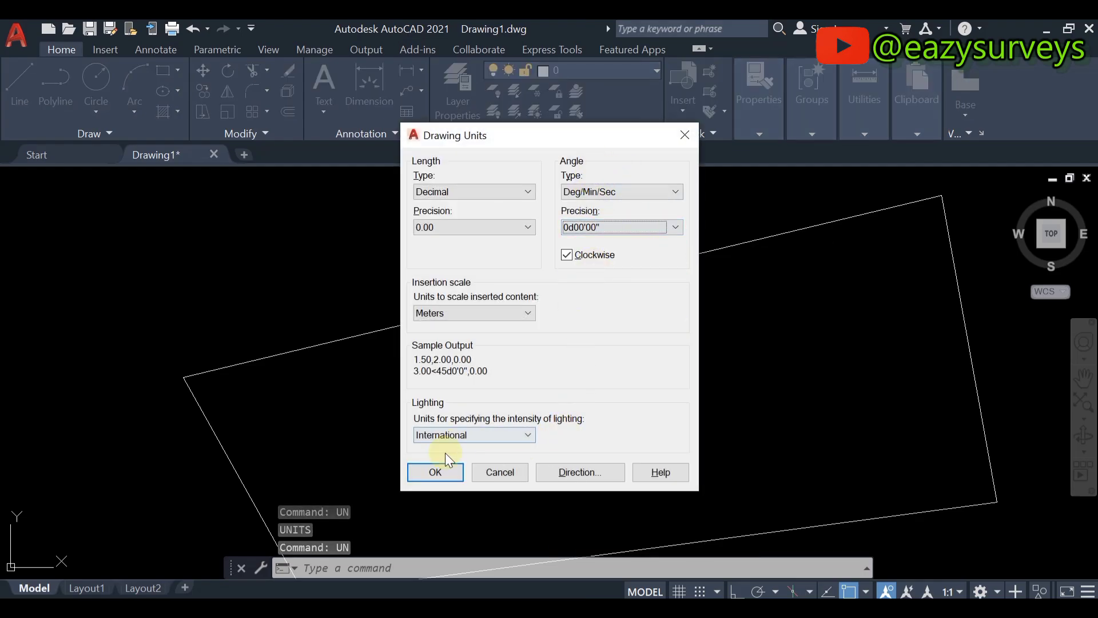
click(445, 472)
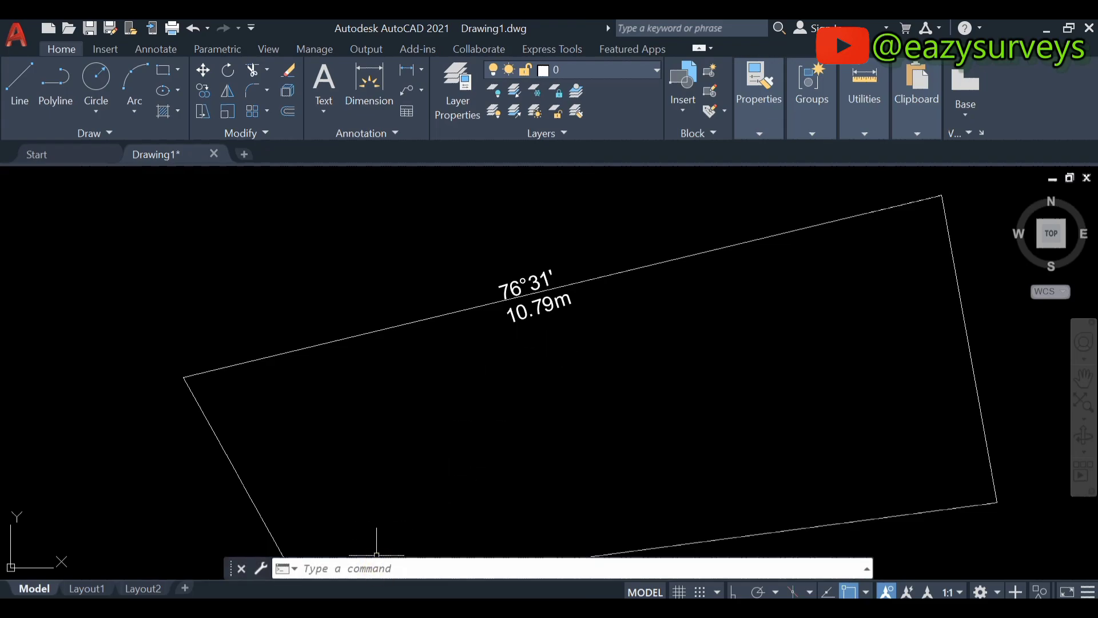
click(867, 113)
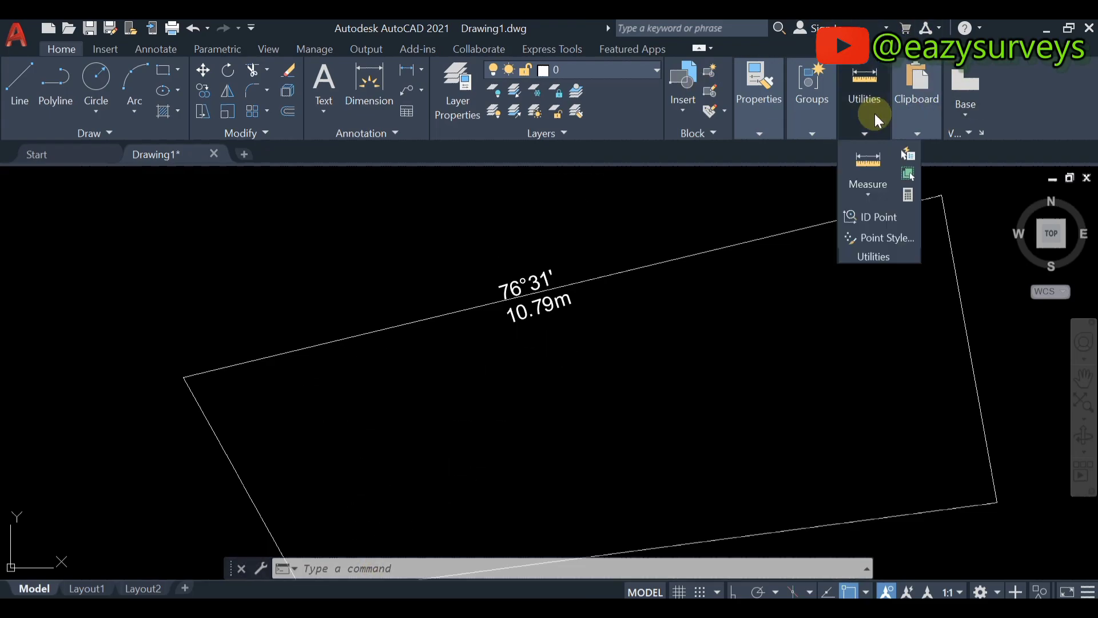
click(867, 186)
click(871, 259)
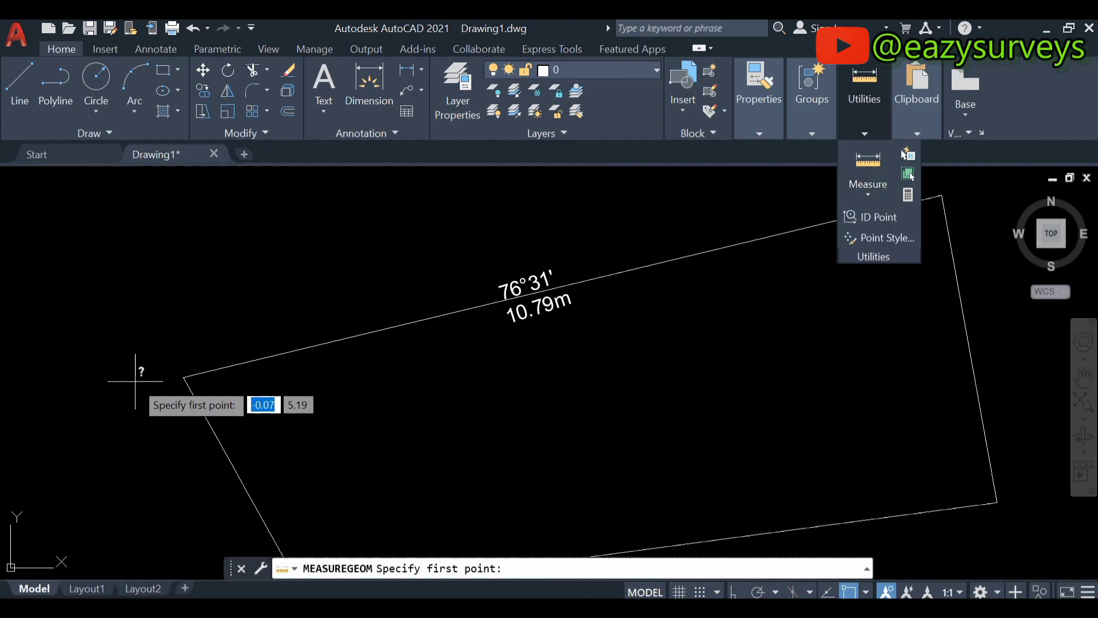
click(184, 377)
click(942, 196)
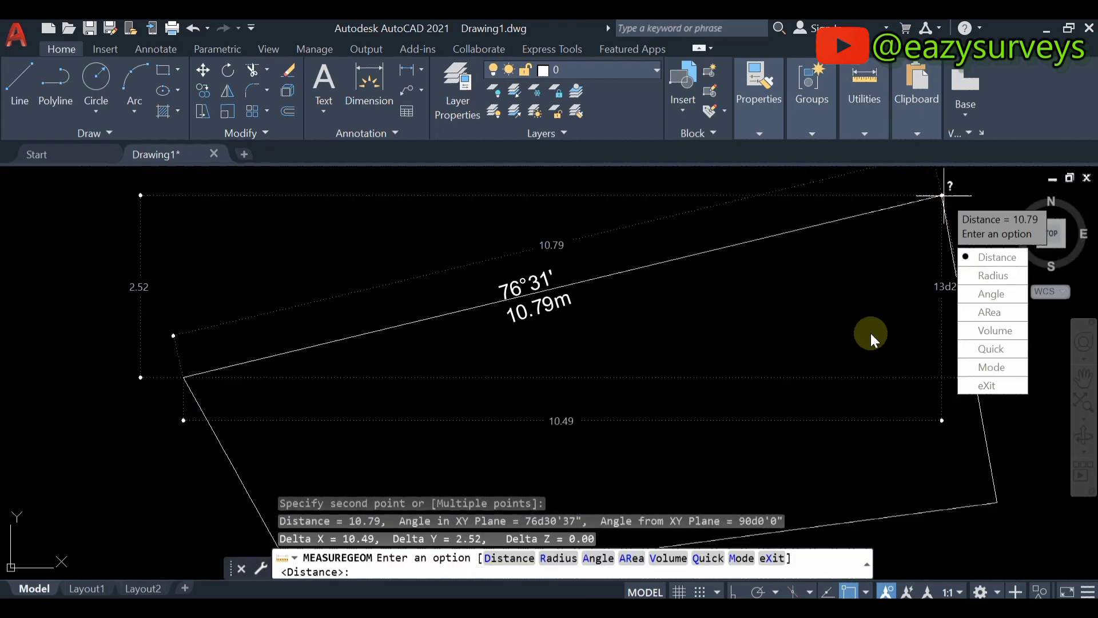
click(867, 565)
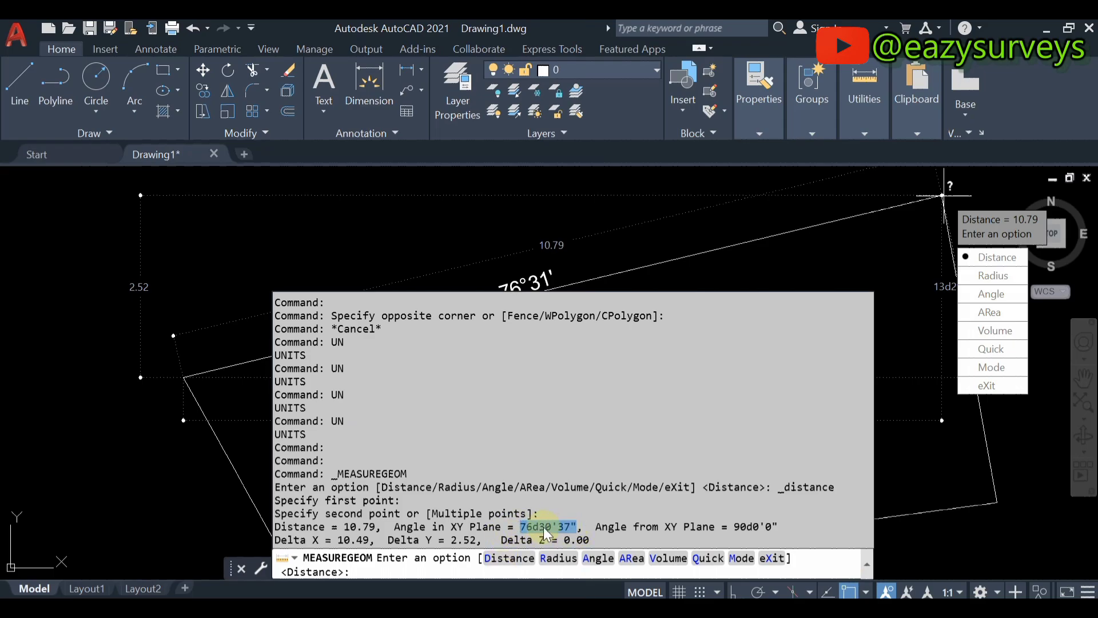
right_click(544, 529)
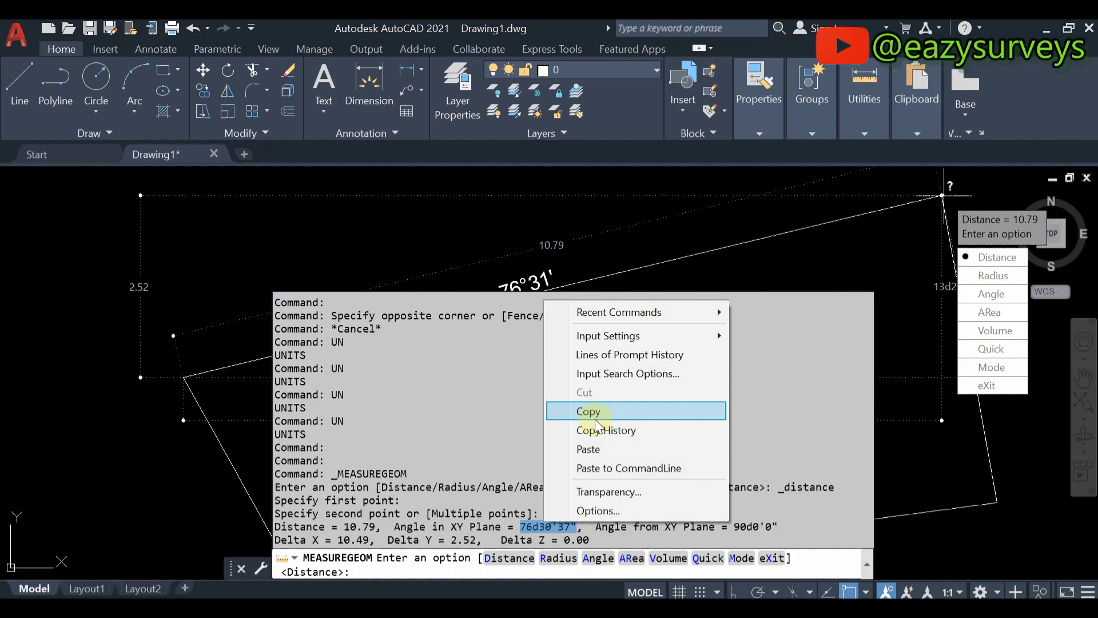
click(601, 423)
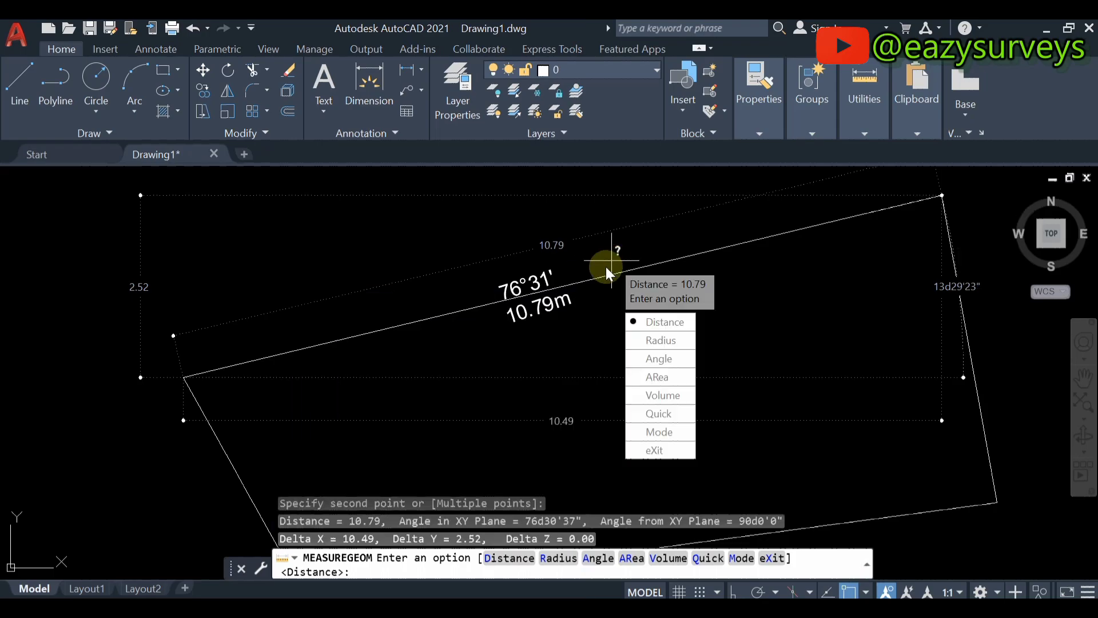
key(Escape)
key(ctrl+v)
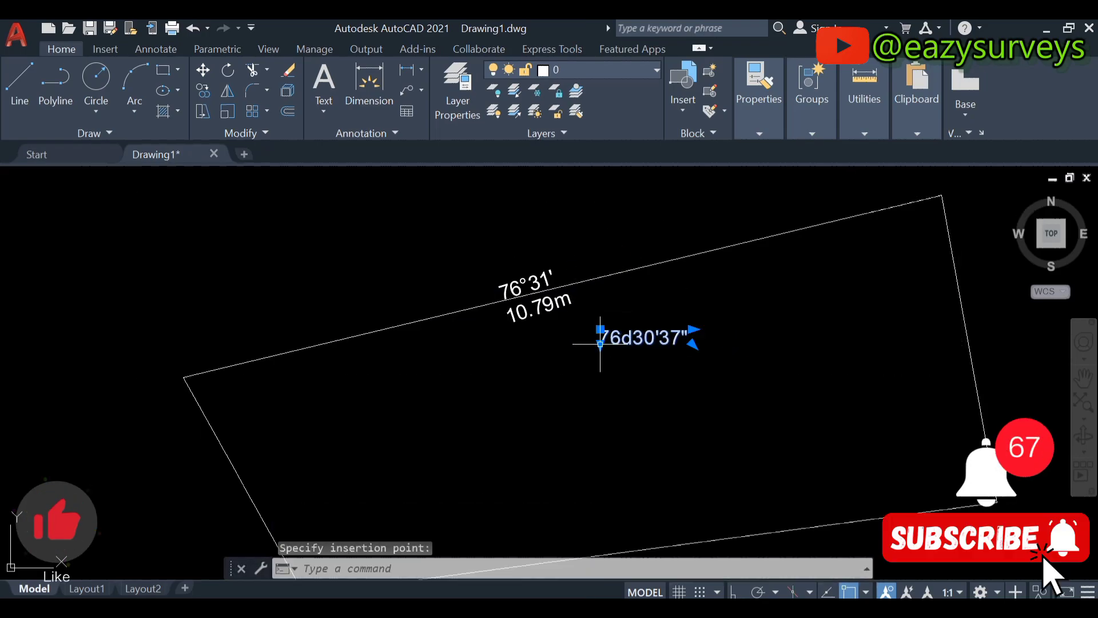
scroll(685, 351, up, 1)
scroll(637, 323, down, 1)
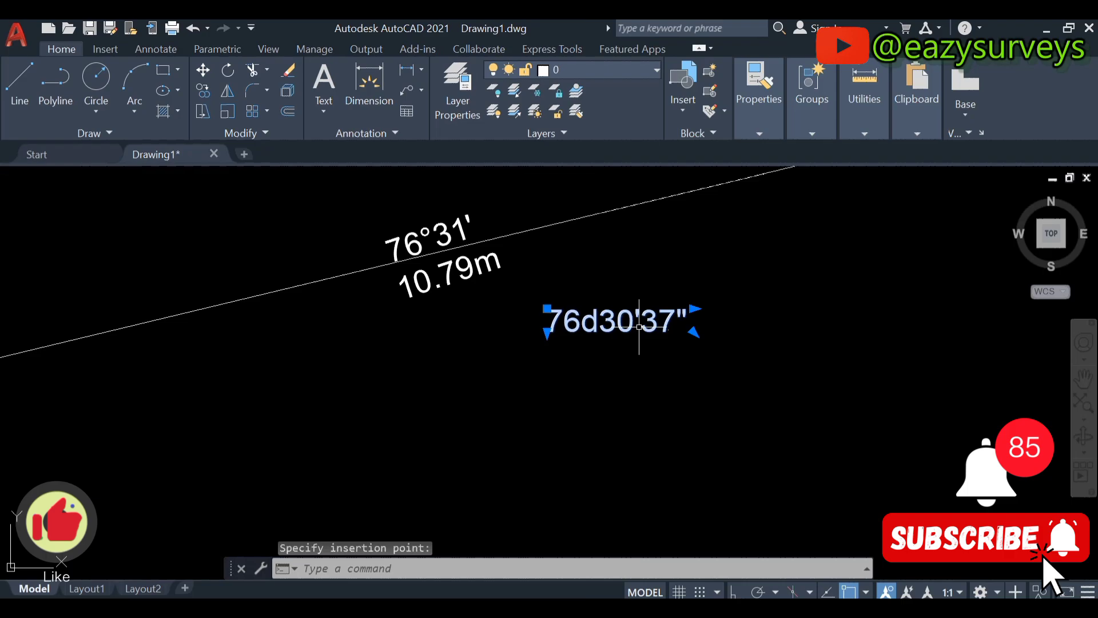
scroll(637, 323, up, 1)
click(638, 323)
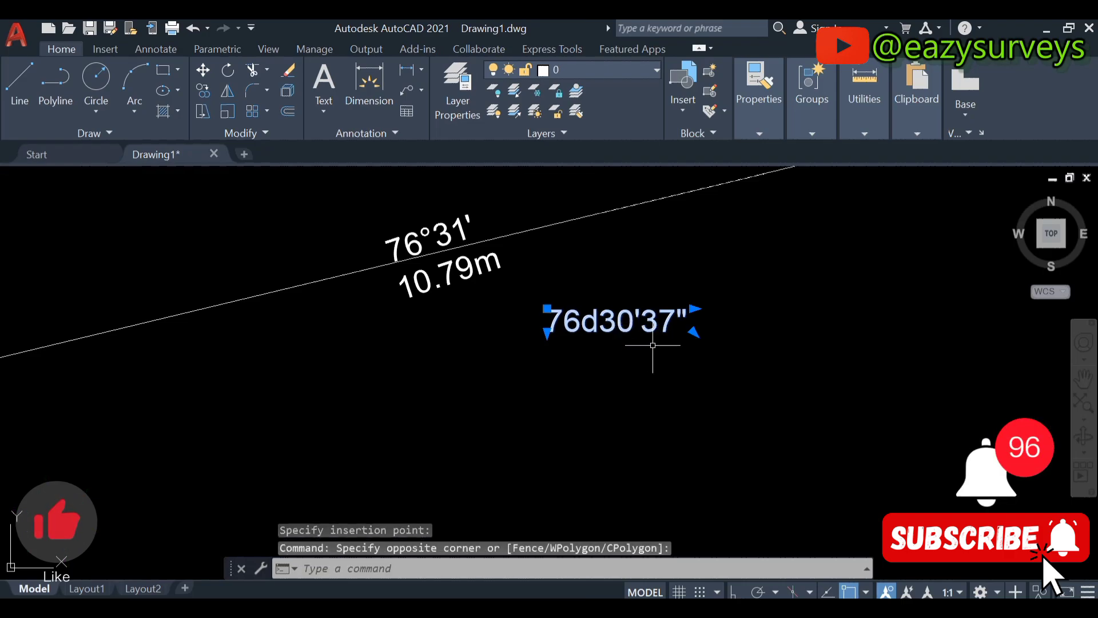
key(Delete)
scroll(652, 338, down, 3)
scroll(634, 408, down, 2)
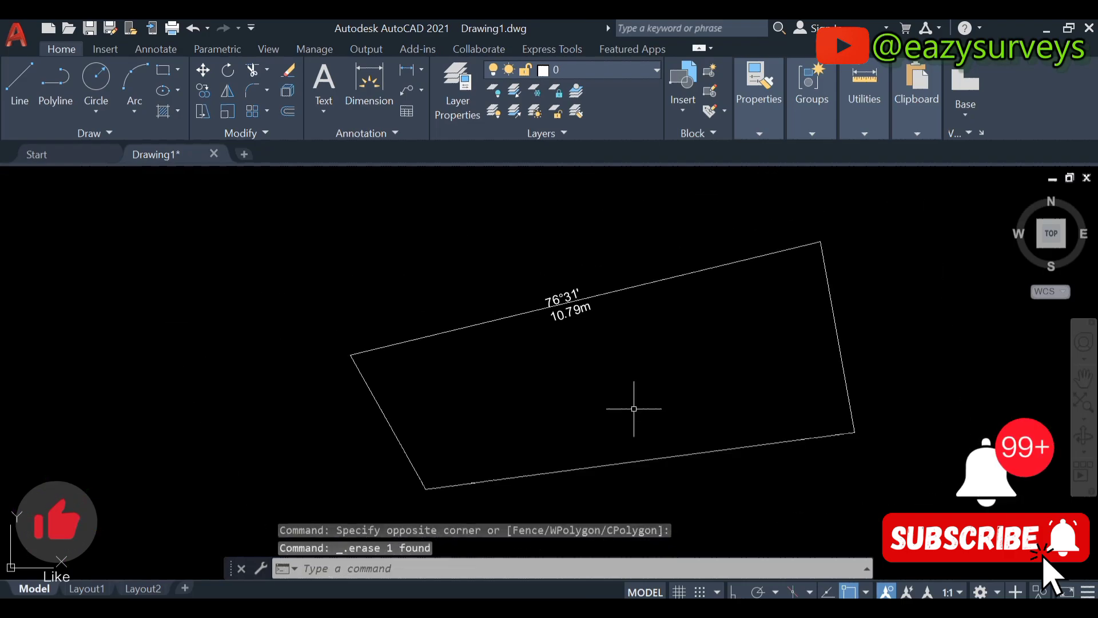
Step: Return the angle precision to 0d00' in Drawing Units and apply it
text(UN)
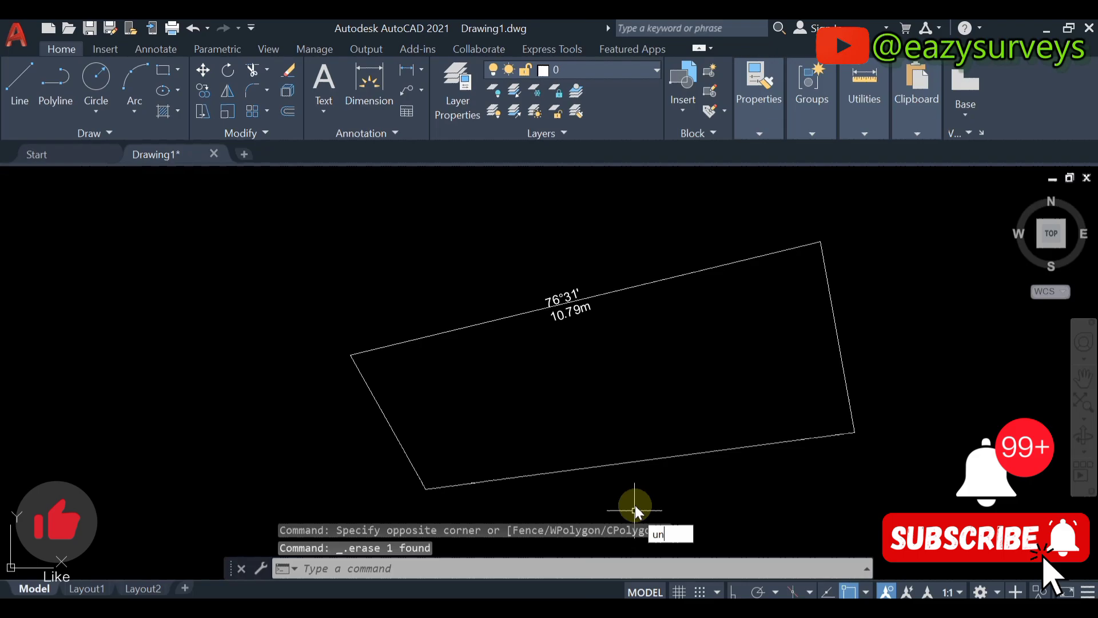
key(Return)
click(626, 232)
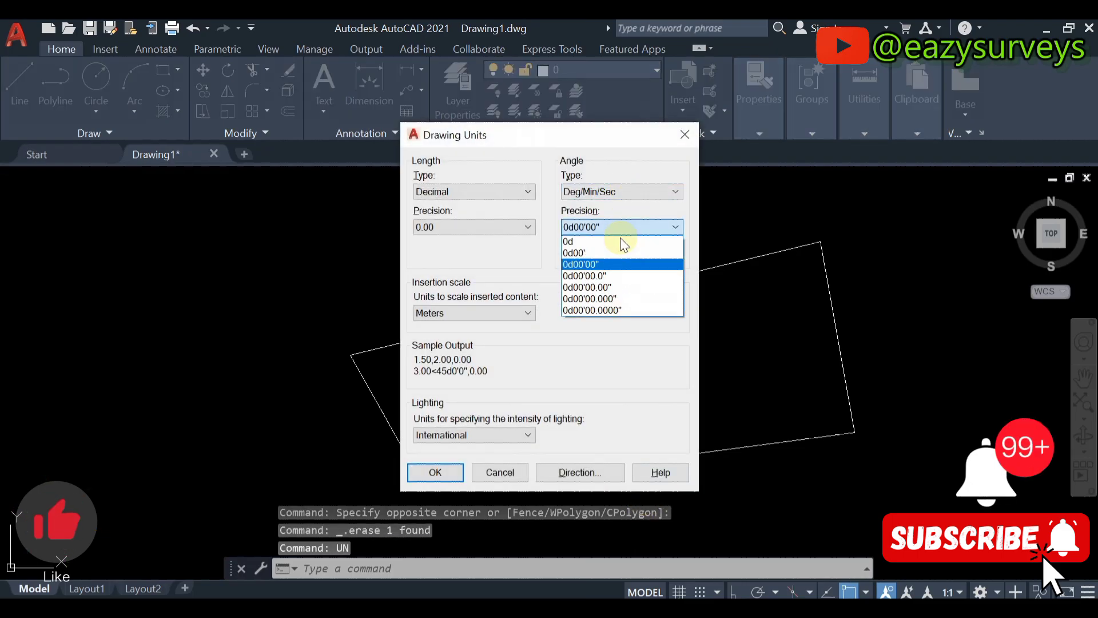
click(599, 253)
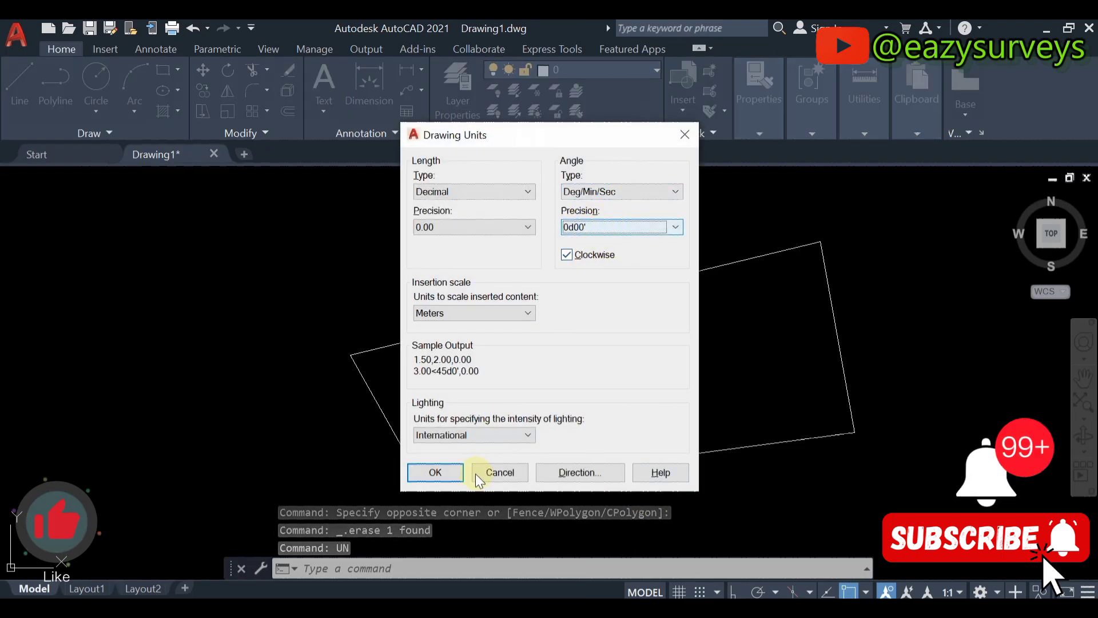
click(444, 474)
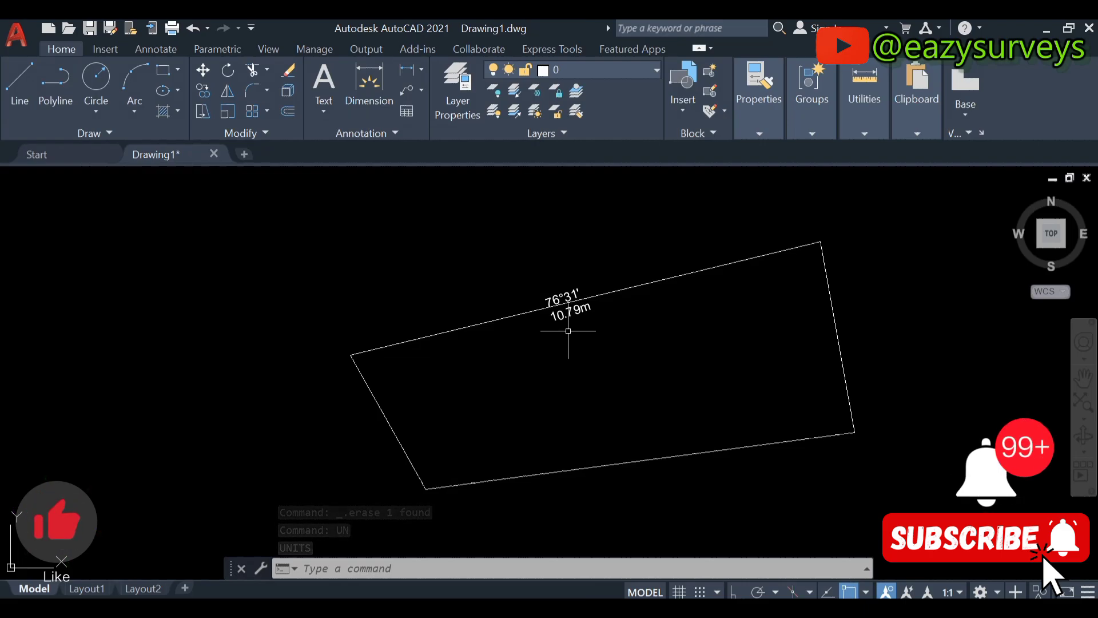
scroll(568, 337, up, 2)
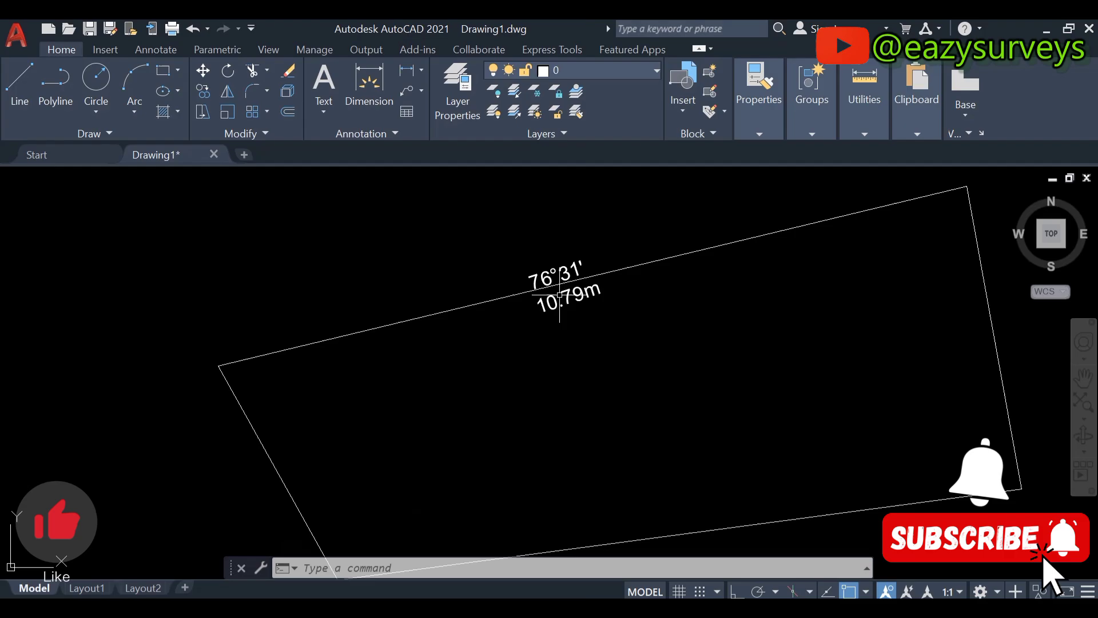